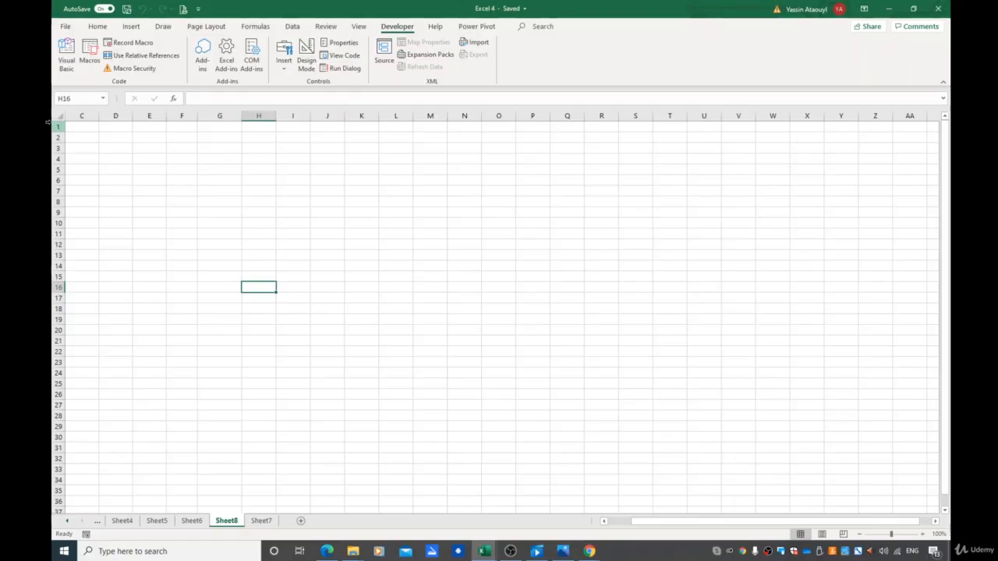
Review the existing macros, then record a new macro named SaveButton that saves the workbook and stop recording
left_click(89, 56)
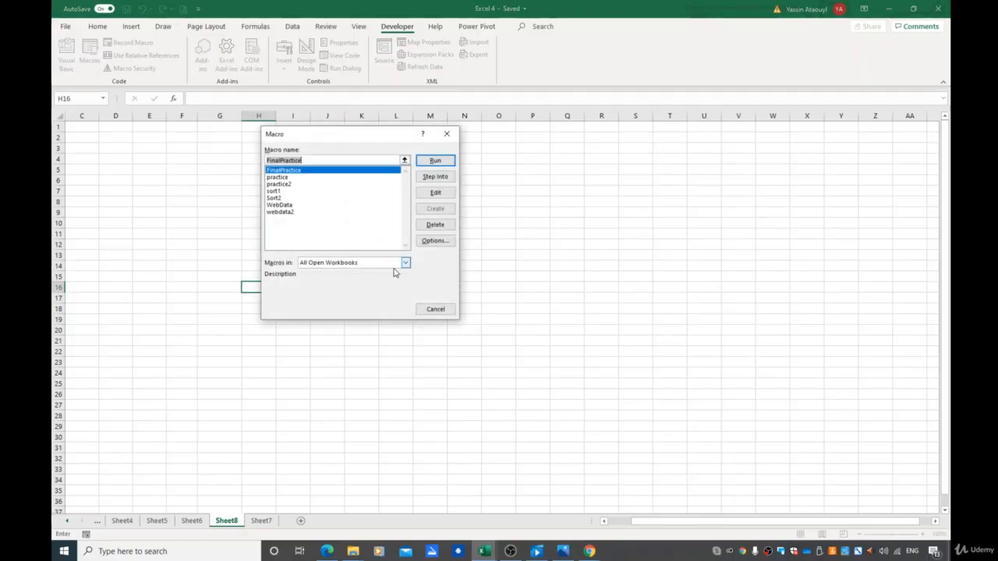
left_click(446, 133)
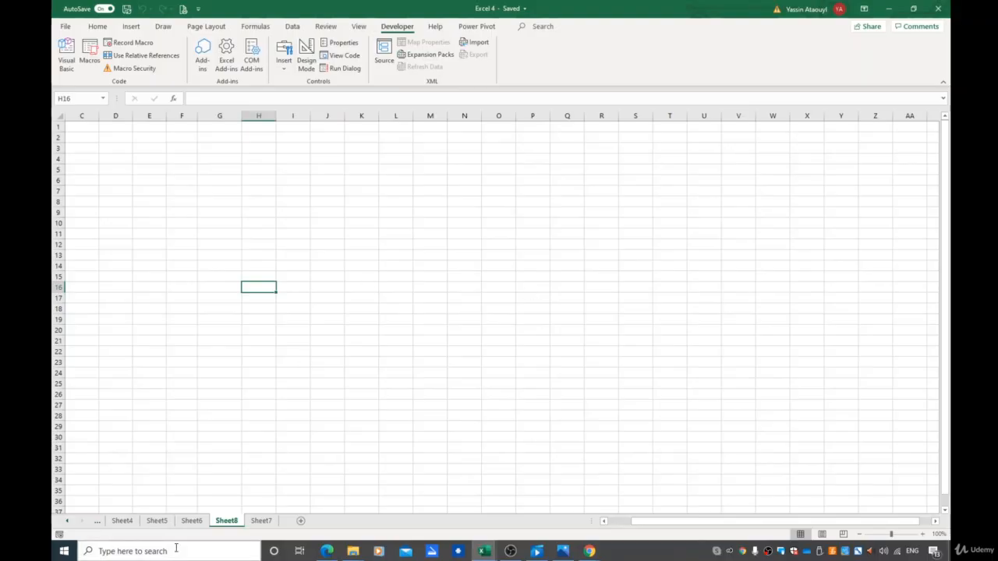
left_click(119, 49)
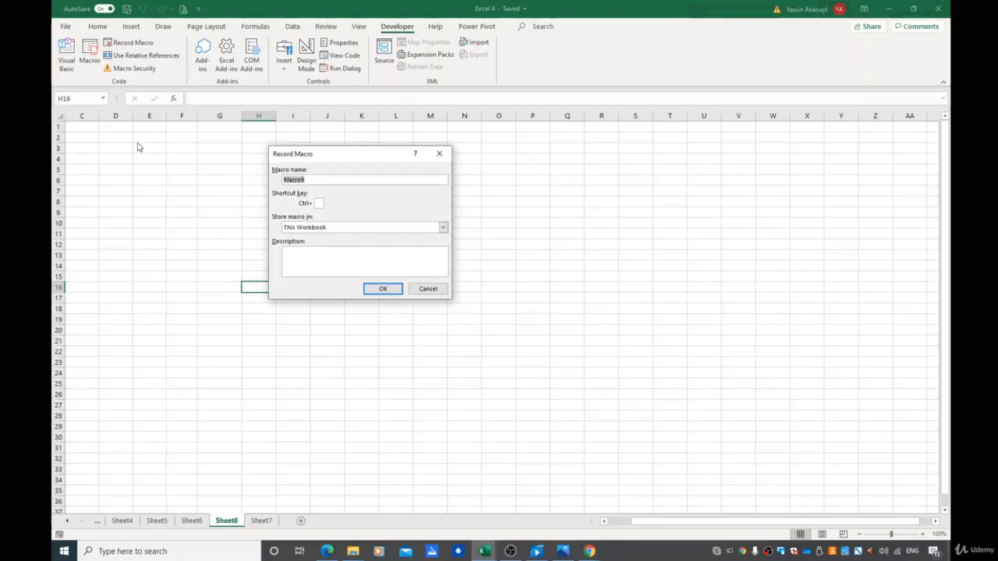
type("SaveButton")
left_click(385, 289)
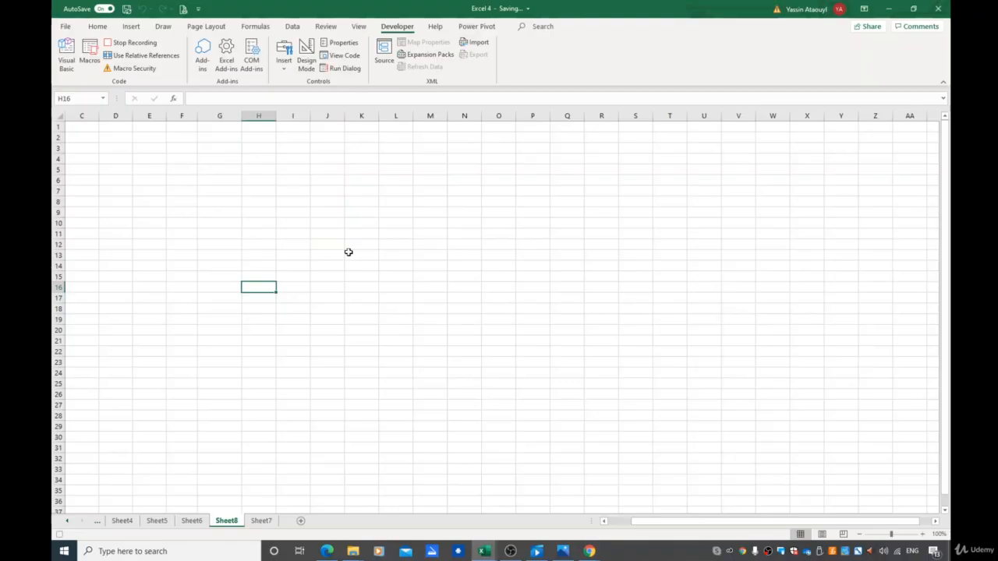
left_click(120, 44)
left_click(63, 31)
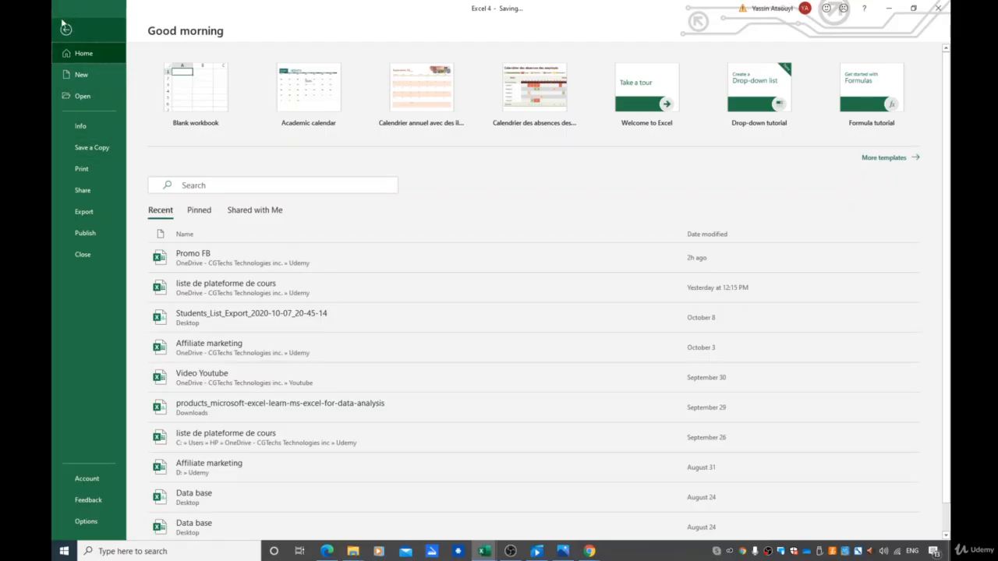
left_click(59, 31)
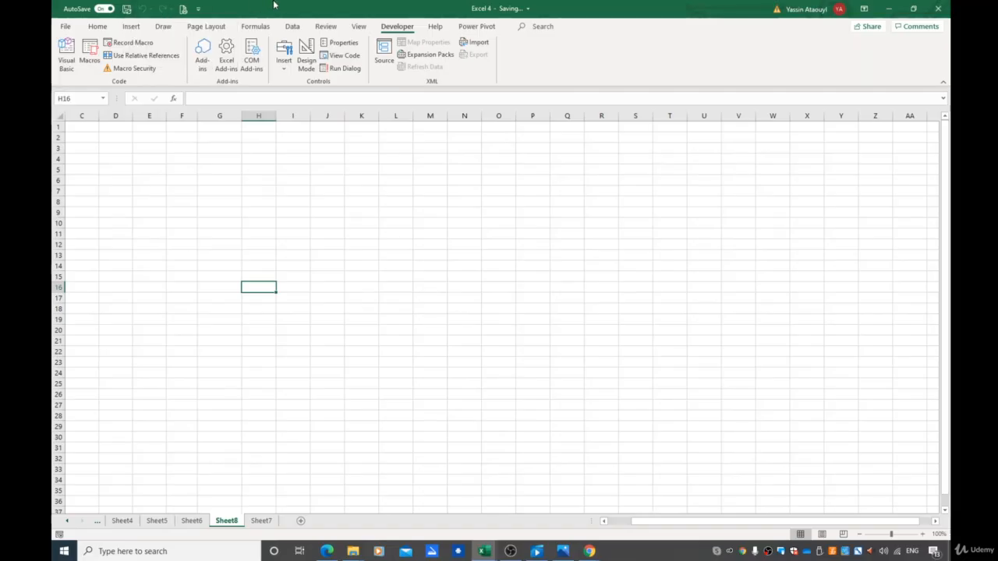
left_click(264, 241)
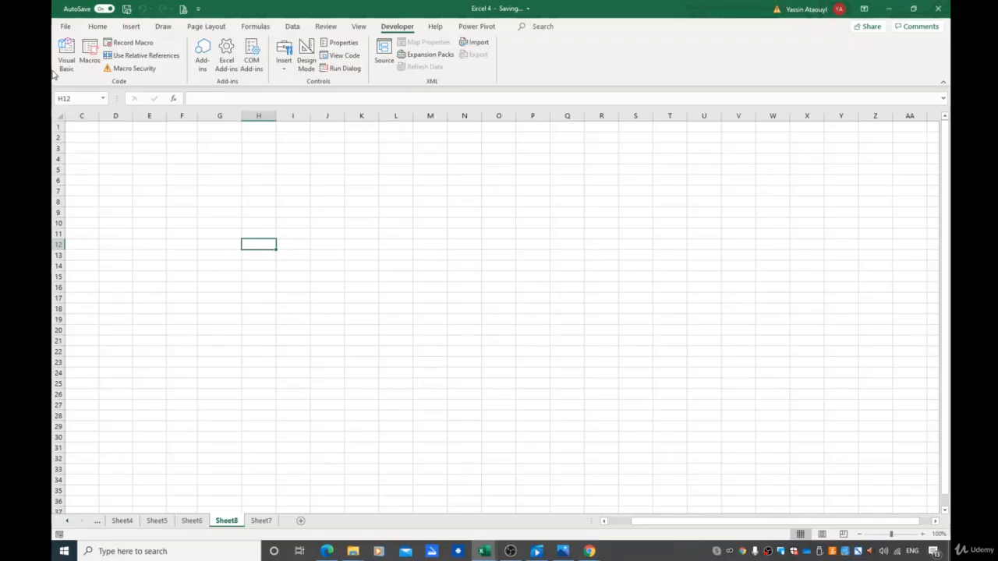
Run the SaveButton macro from the macro list
left_click(90, 54)
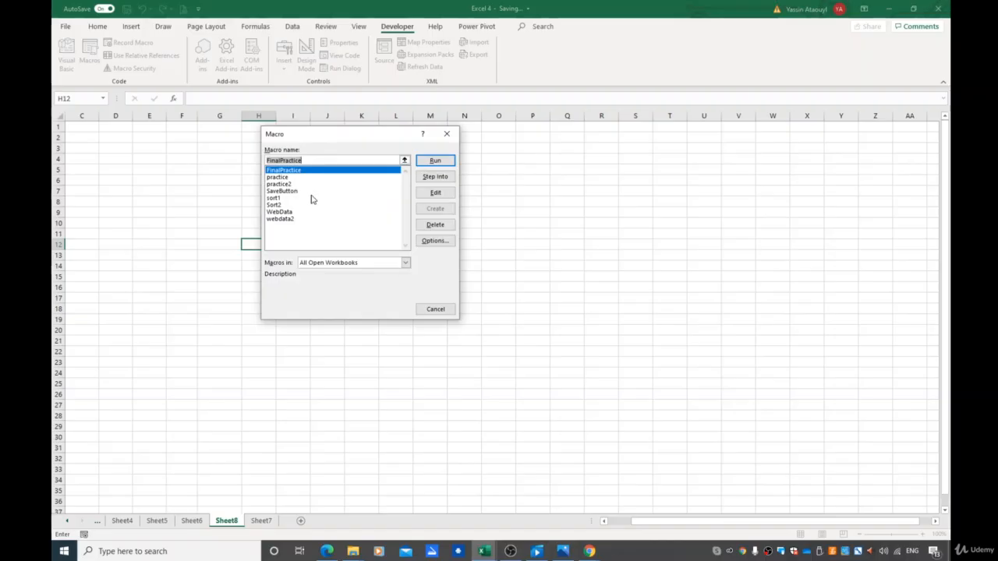
left_click(305, 191)
left_click(435, 160)
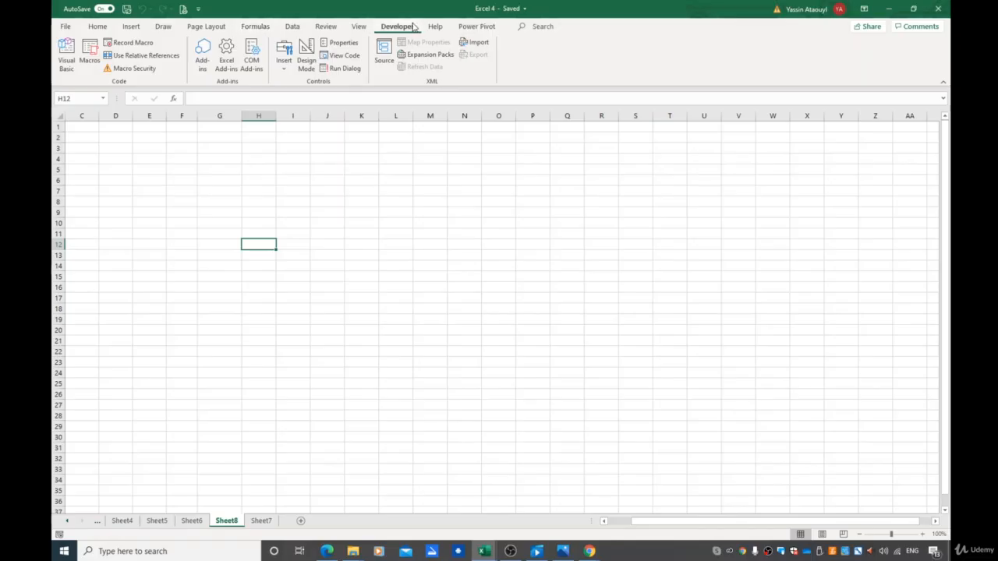
Draw a form-control button over about cells I3:J4 and assign the SaveButton macro to it
left_click(283, 69)
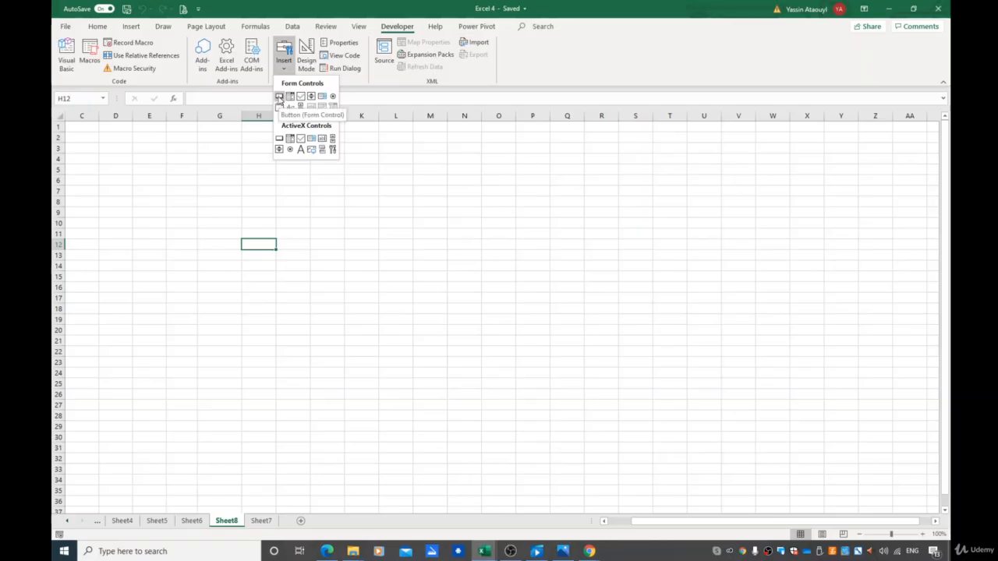
left_click(278, 98)
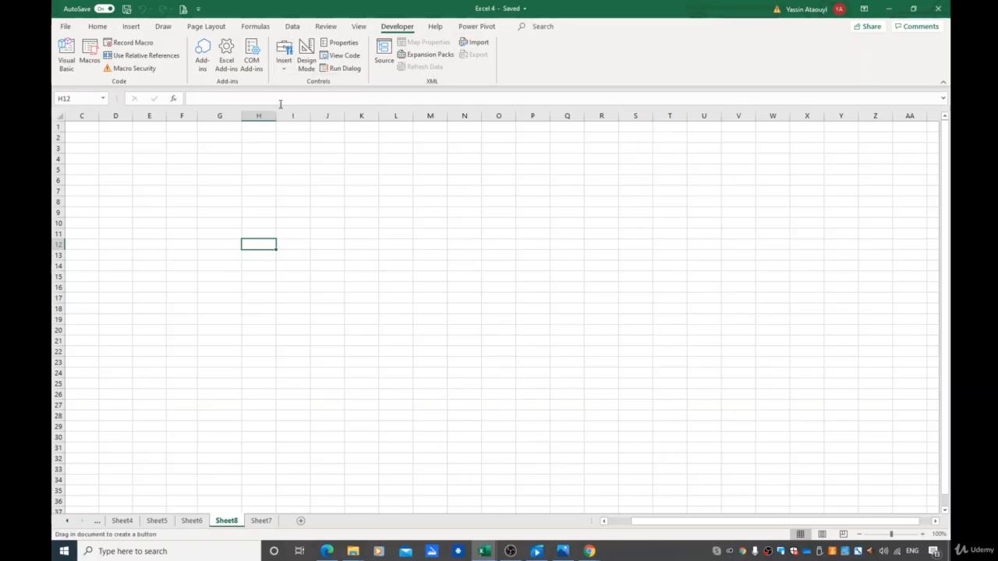
left_click_drag(276, 144, 346, 166)
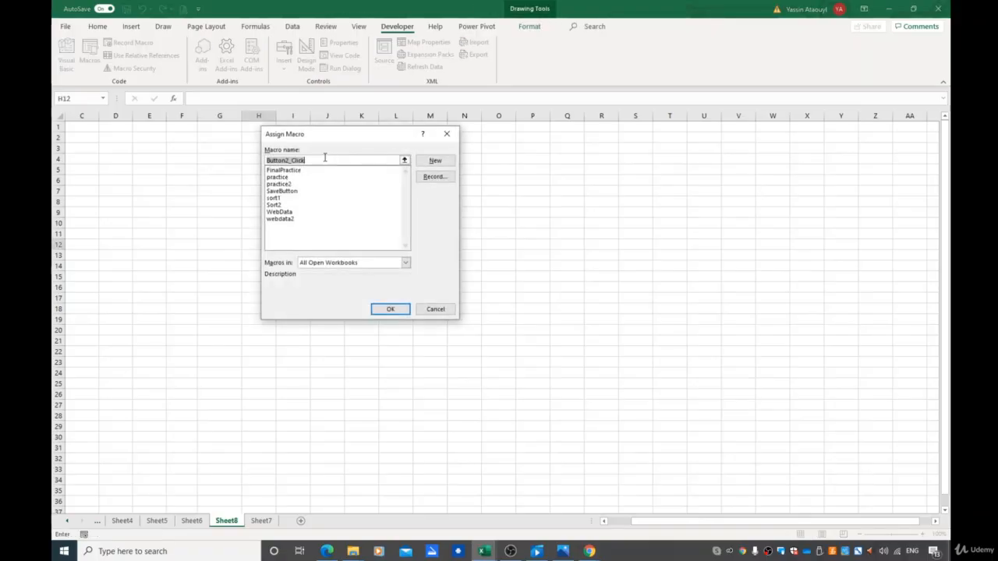
left_click(283, 192)
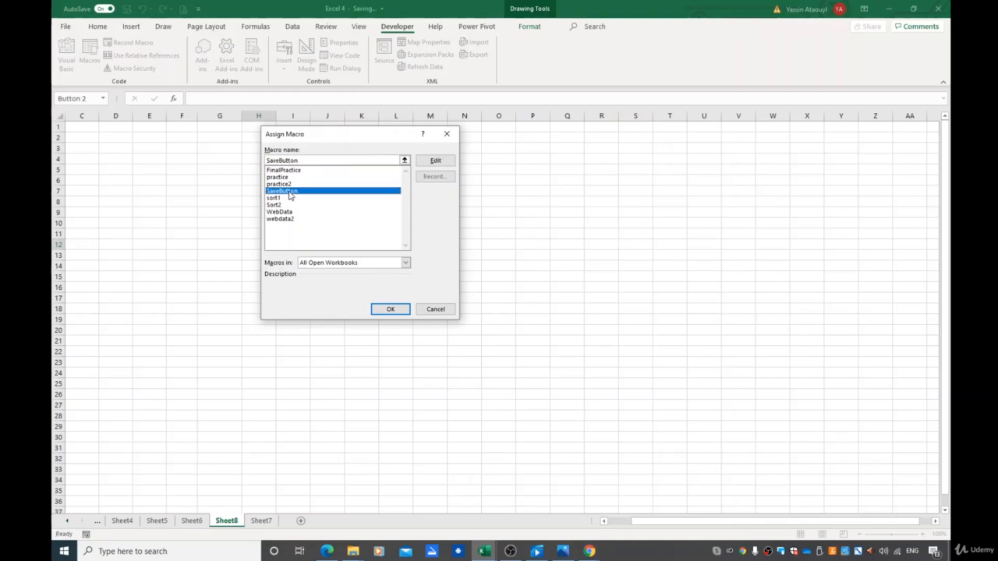
left_click(390, 309)
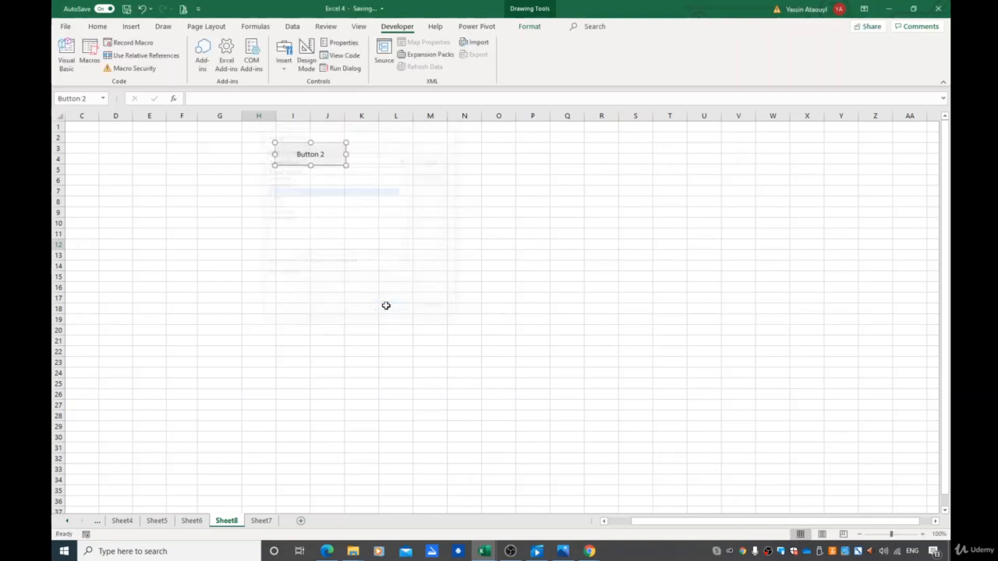
Change the button's caption to Save and finish editing the button
left_click(323, 155)
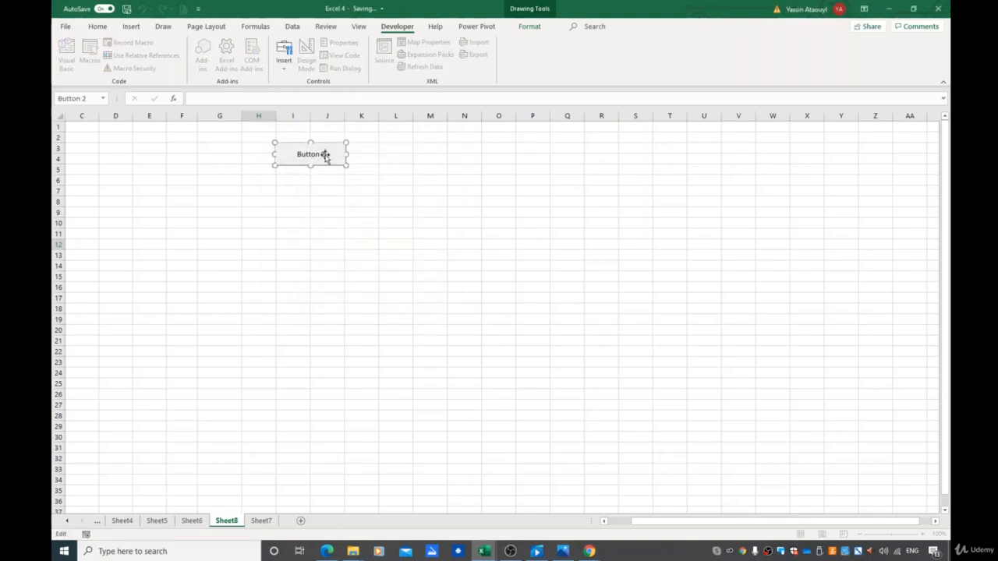
left_click_drag(325, 155, 320, 156)
key("BackSpace")
key("BackSpace")
key("BackSpace")
key("BackSpace")
key("BackSpace")
key("BackSpace")
key("BackSpace")
type("Save")
key("Return")
key("BackSpace")
key("Escape")
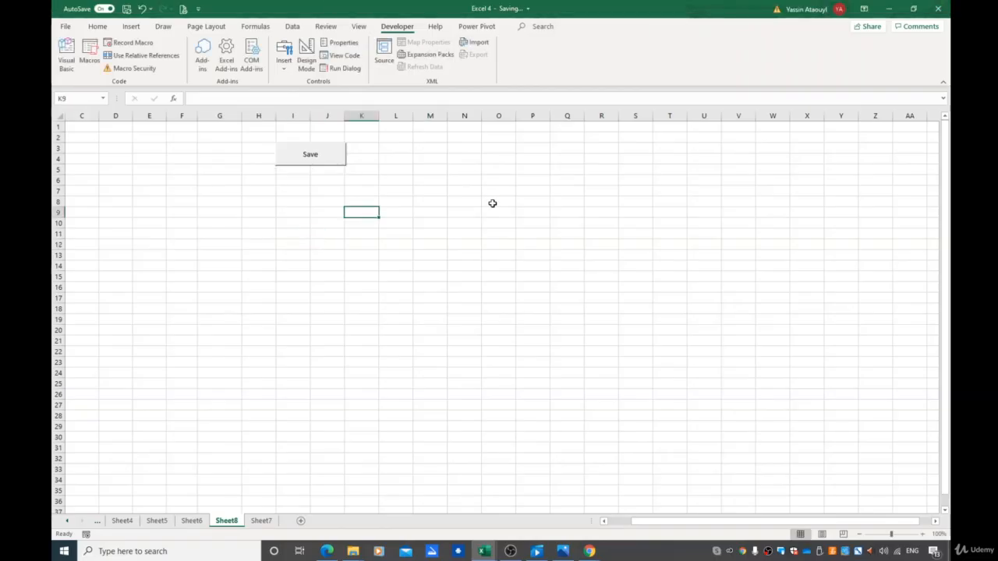
Trigger the Save button, then switch to Sheet6 and back to Sheet8
left_click(309, 159)
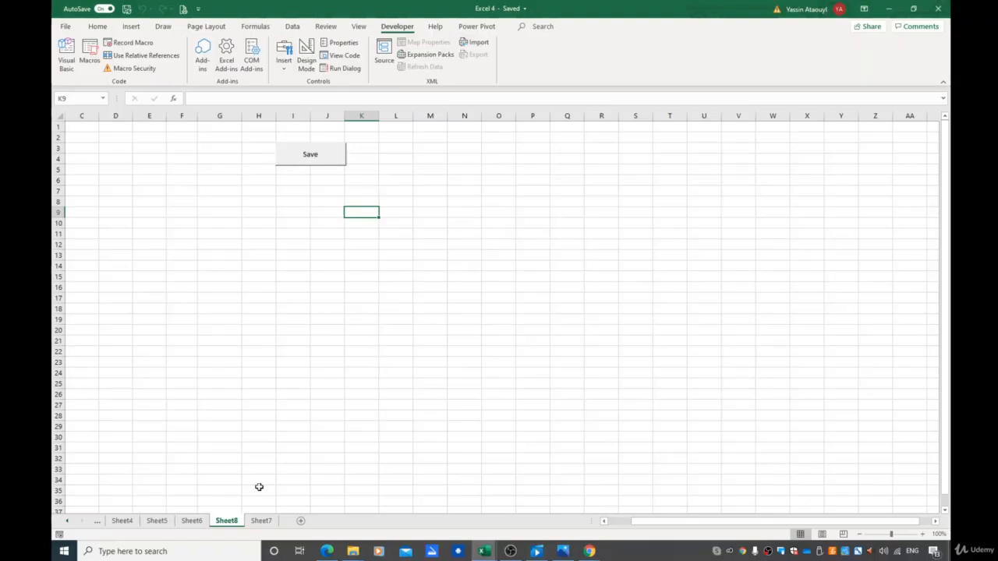
left_click(191, 520)
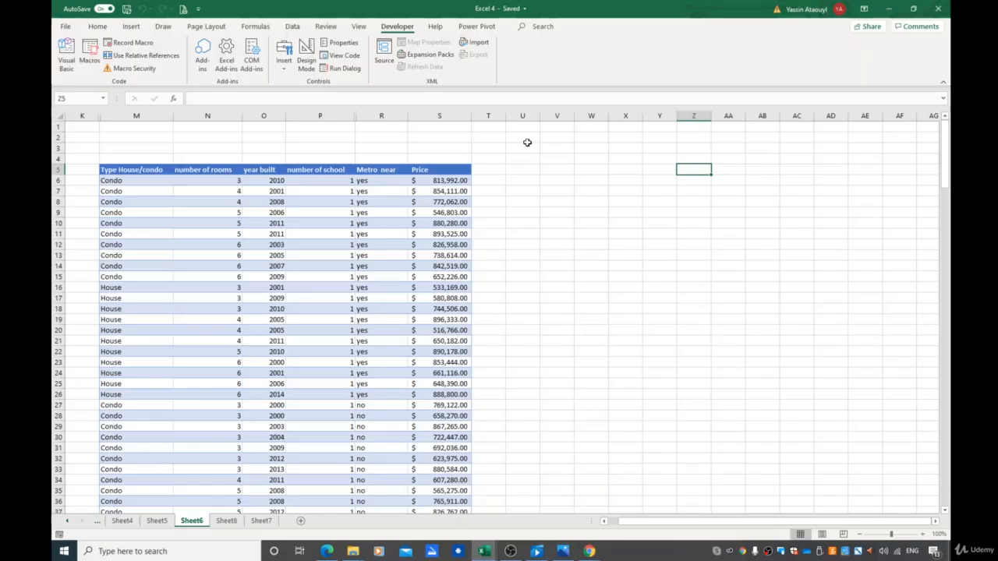
left_click(227, 522)
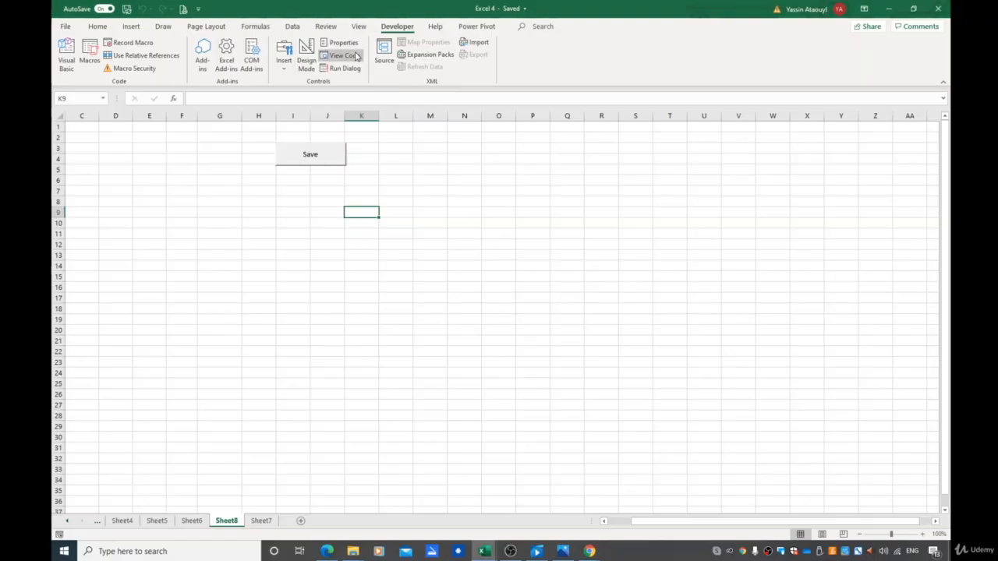
left_click(294, 25)
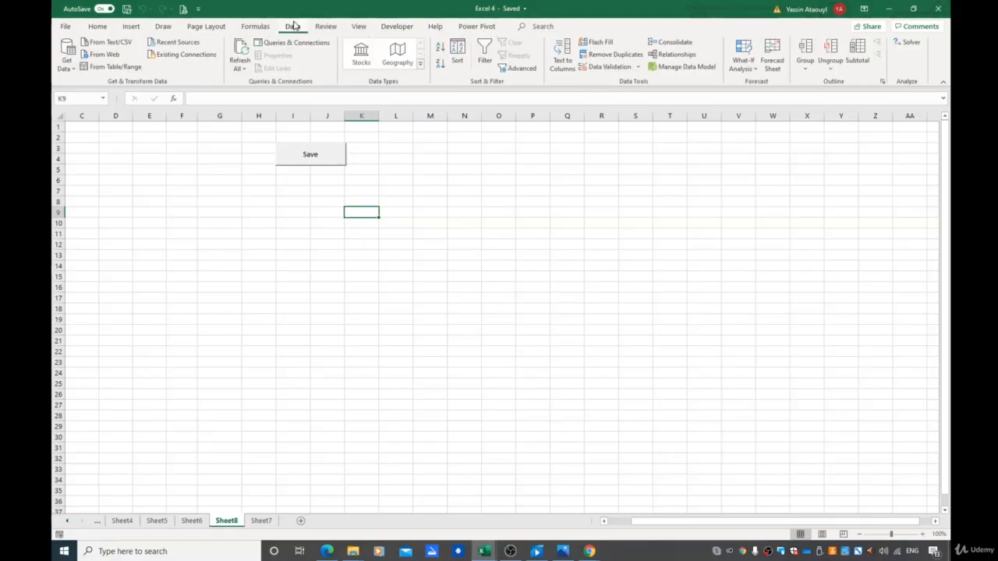
left_click(265, 27)
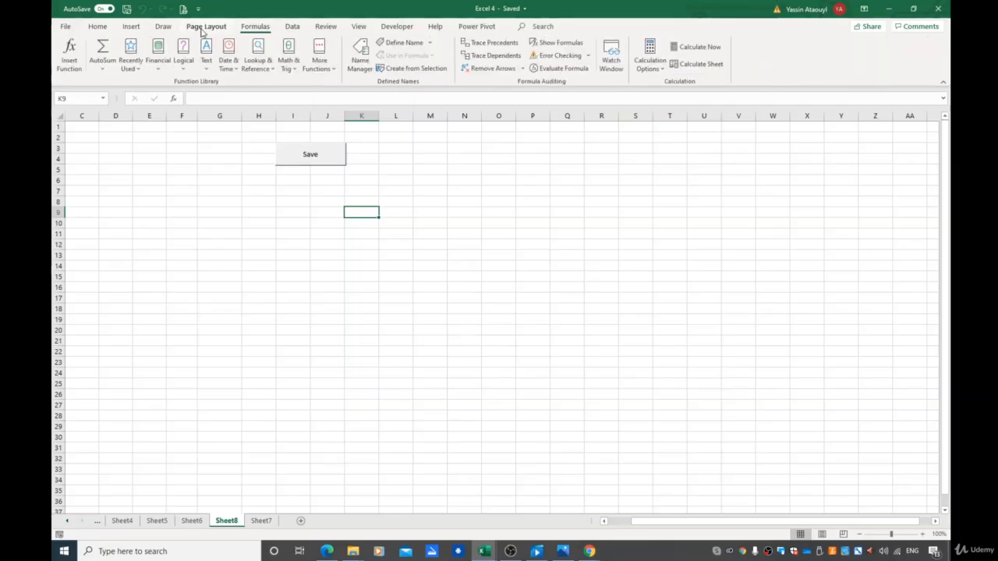
left_click(163, 27)
left_click(133, 29)
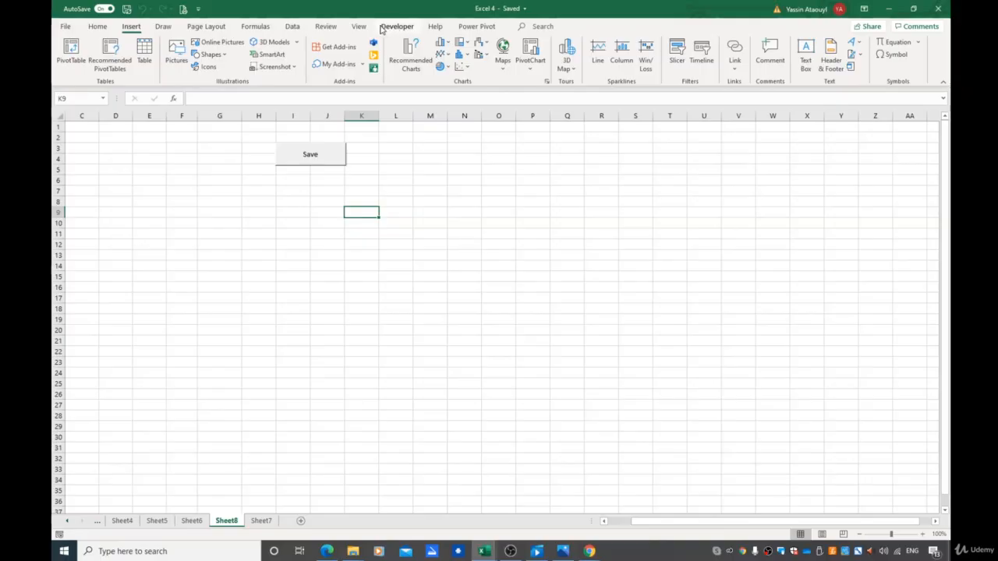
left_click(99, 26)
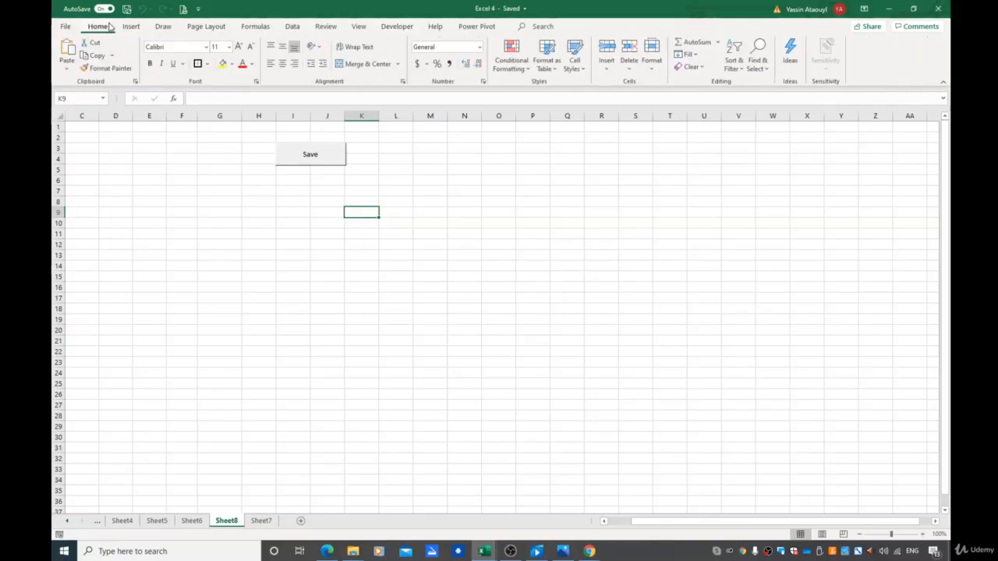
left_click(358, 27)
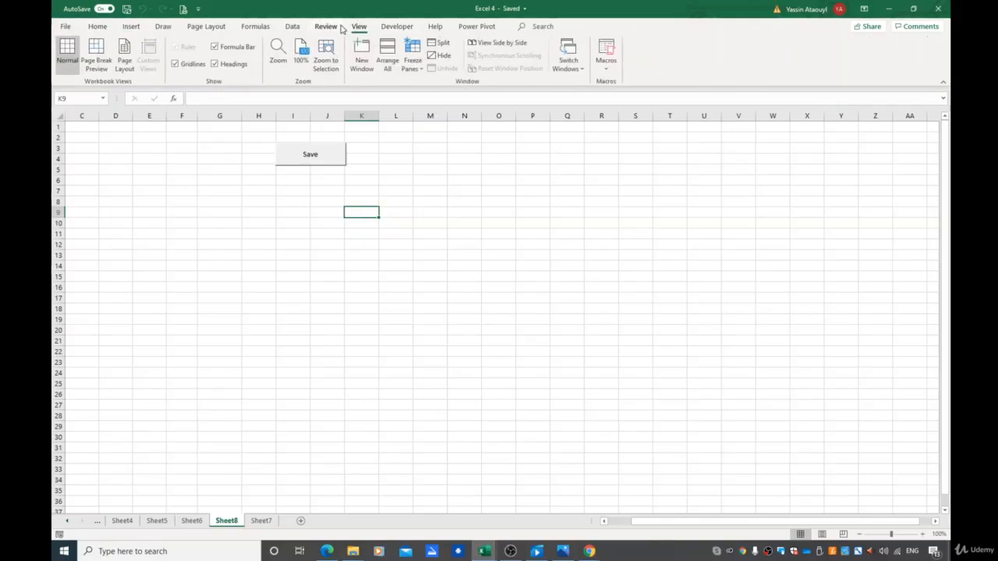
left_click(341, 27)
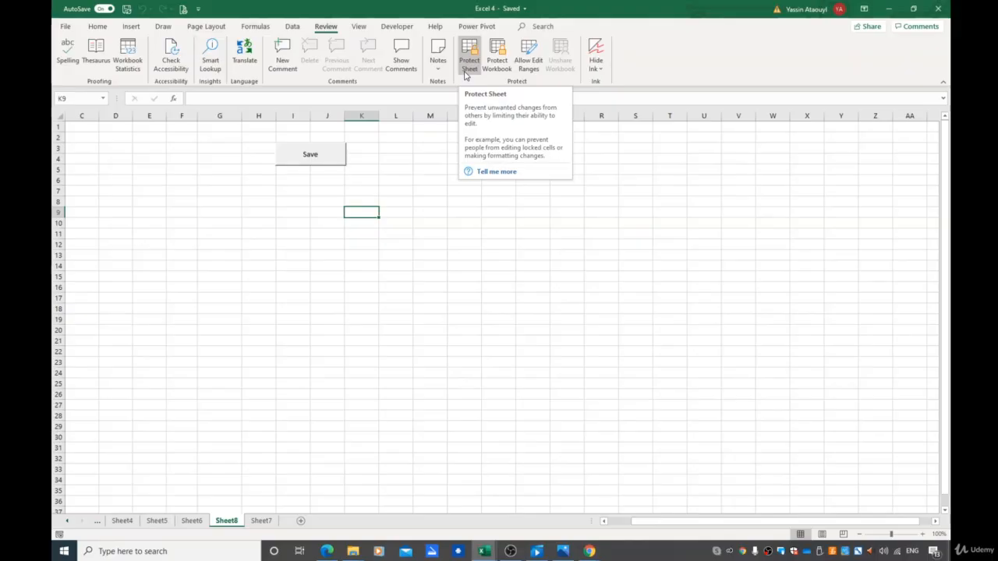
Protect the sheet without a password, keeping the default permissions
left_click(466, 71)
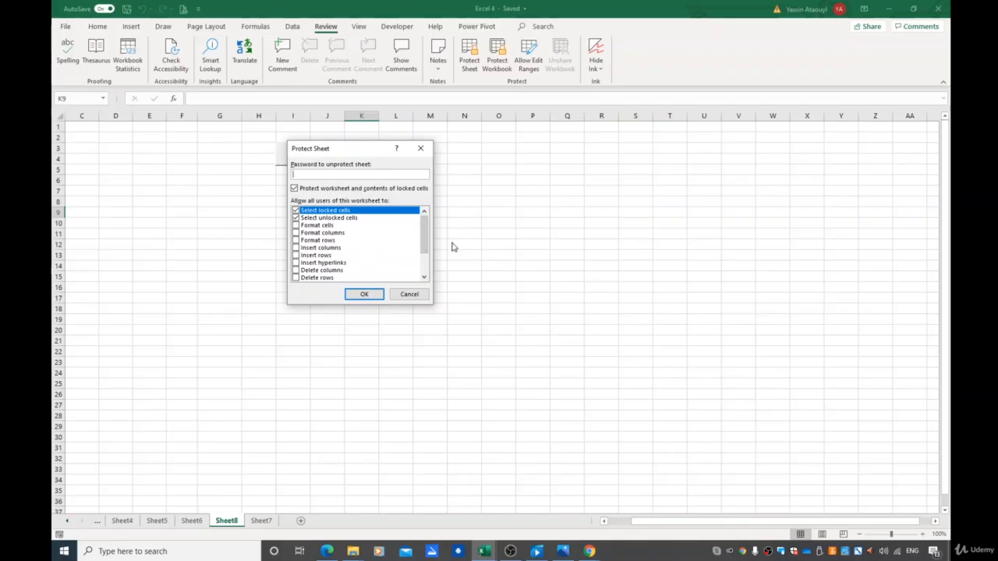
mouse_move(425, 241)
left_mouse_down()
mouse_move(422, 276)
mouse_move(425, 236)
left_mouse_up()
left_click(370, 300)
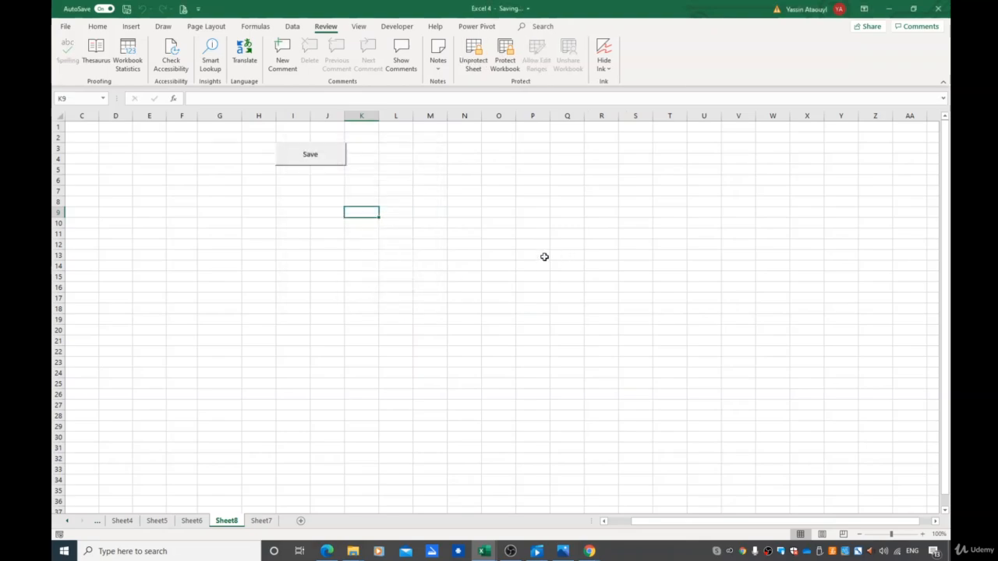
Try to edit cell M9 on the protected sheet and dismiss the warning
double_click(430, 214)
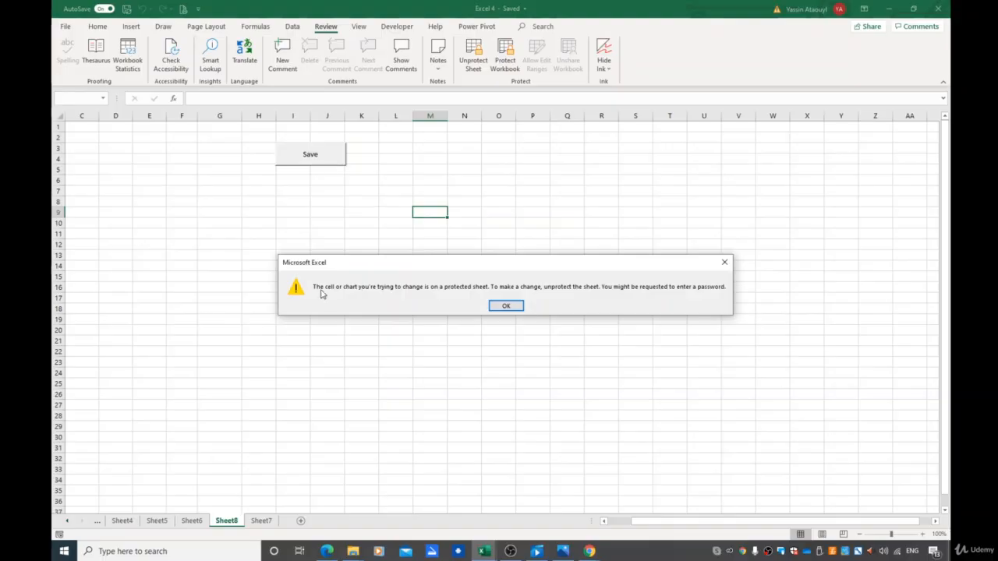
left_click(506, 306)
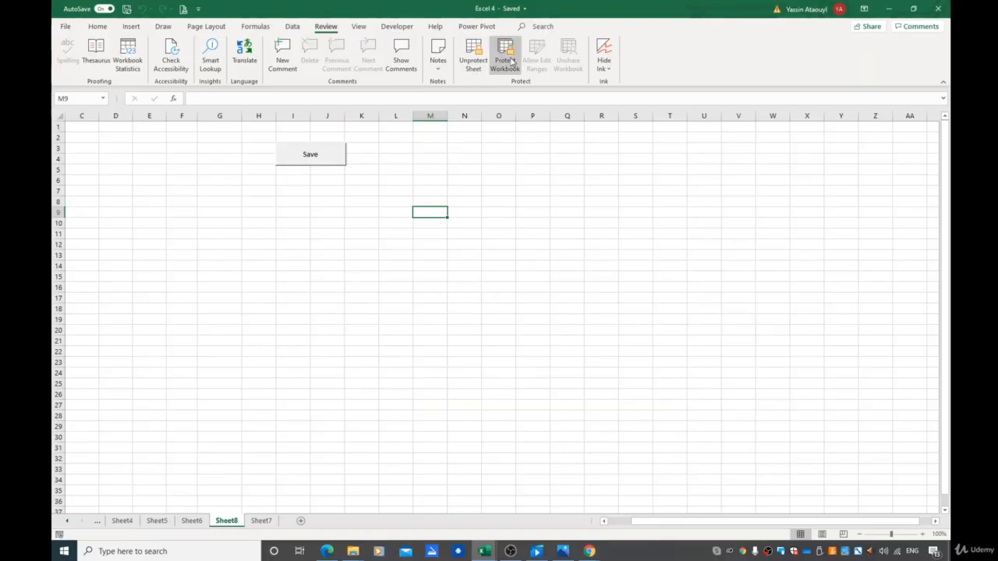
Unprotect the sheet and protect it again with the default settings
left_click(473, 56)
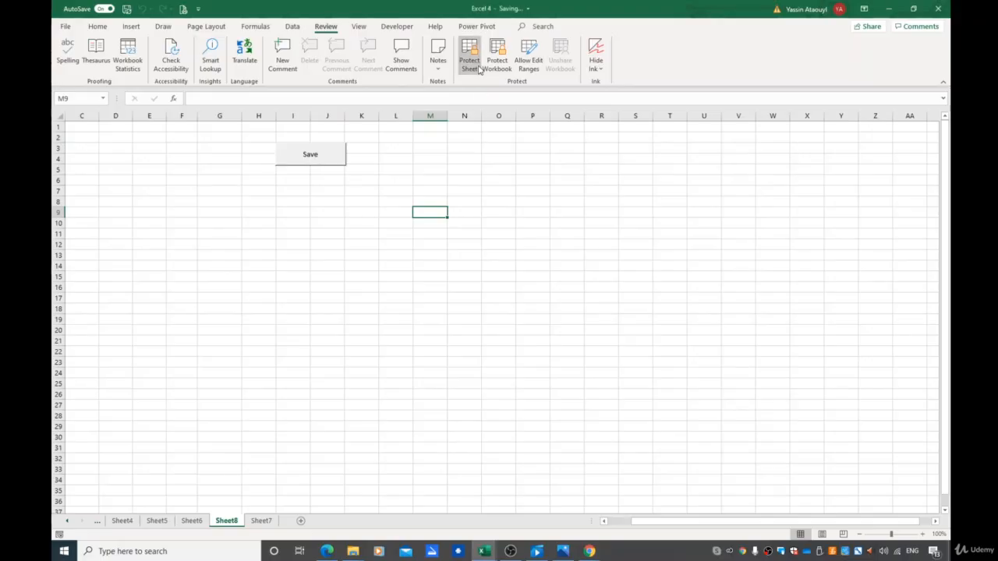
left_click(479, 69)
left_click(357, 299)
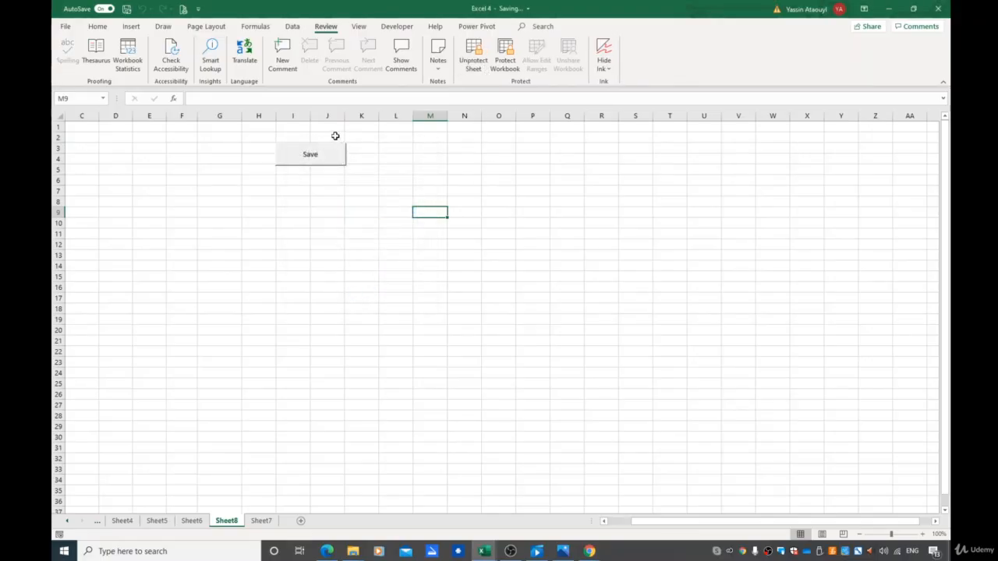
Run the Save button on the protected sheet, then unprotect the sheet and return to the Developer tools
left_click(312, 154)
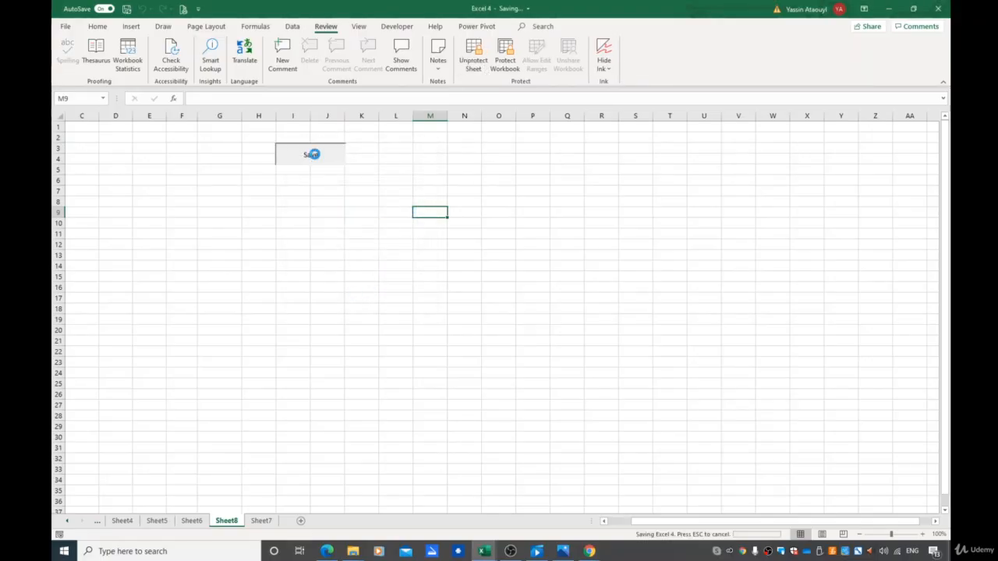
left_click(469, 71)
left_click(428, 151)
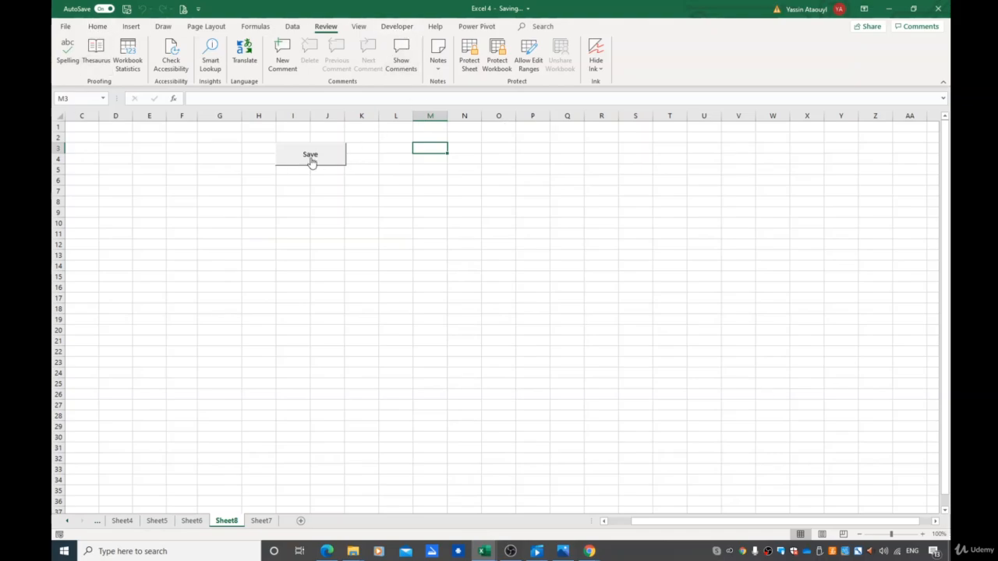
left_click(391, 27)
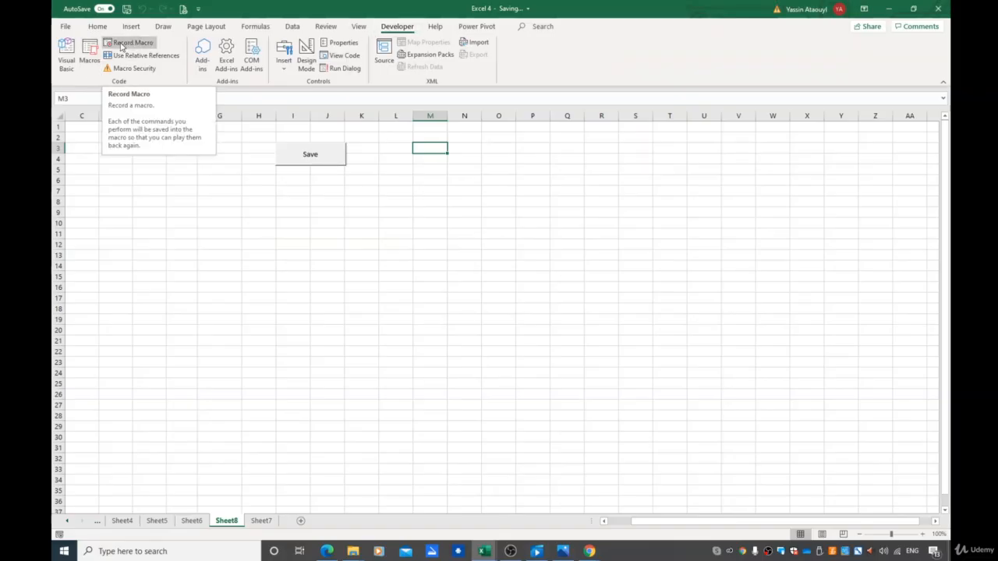
Start recording a new macro named Protection, stored in this workbook
left_click(120, 44)
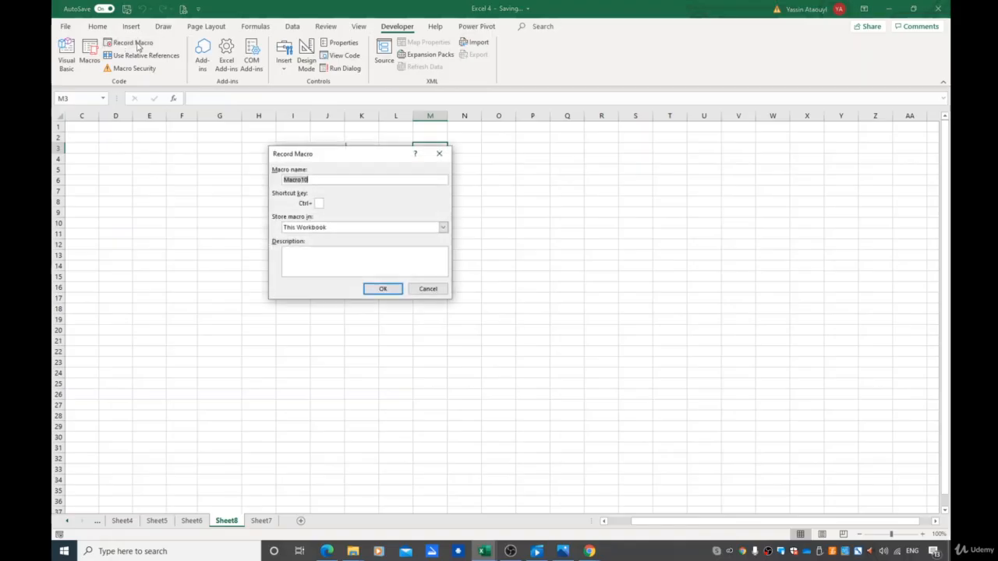
type("Protection")
left_click(381, 293)
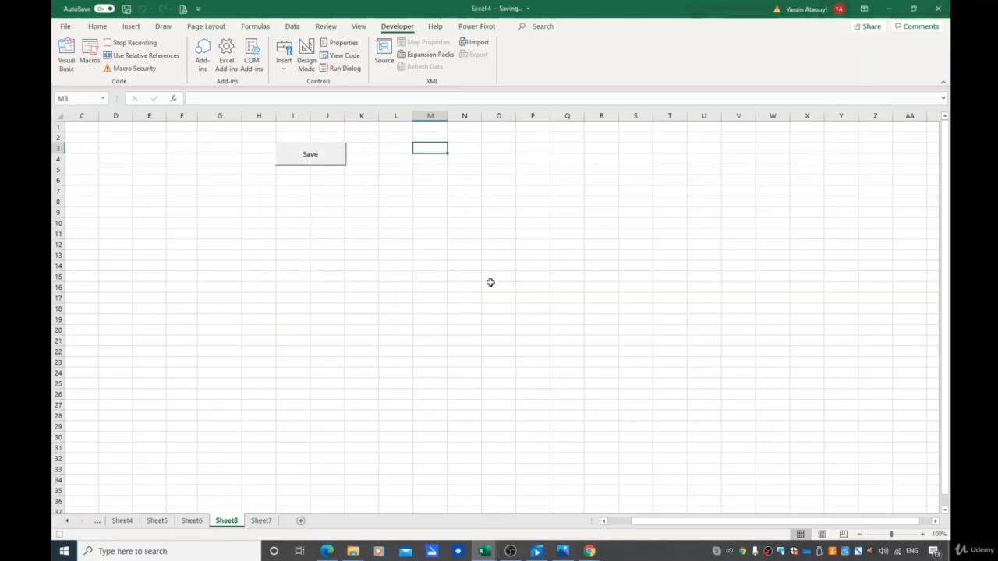
Protect the sheet with the default settings and stop recording the macro
left_click(331, 29)
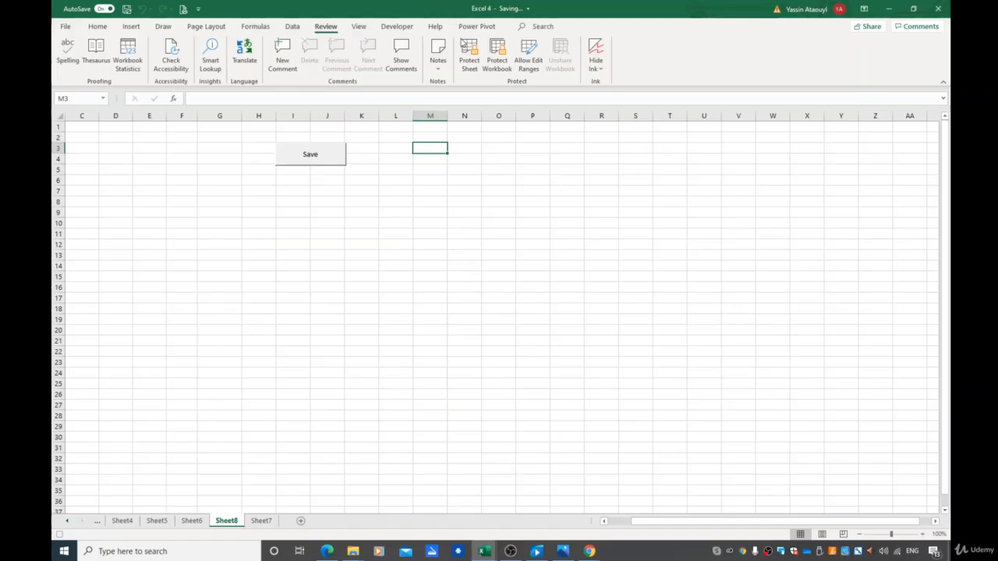
left_click(468, 70)
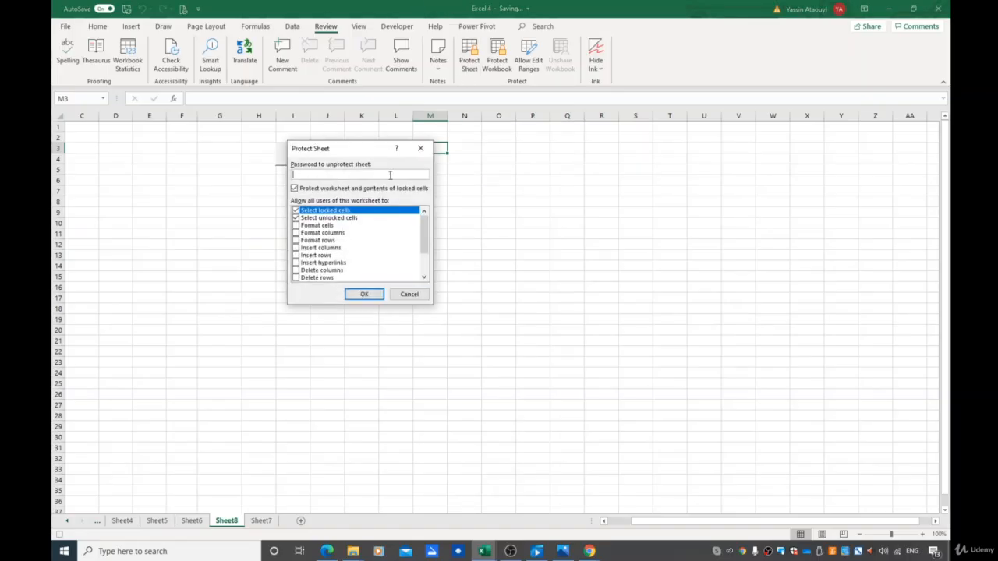
left_click(364, 294)
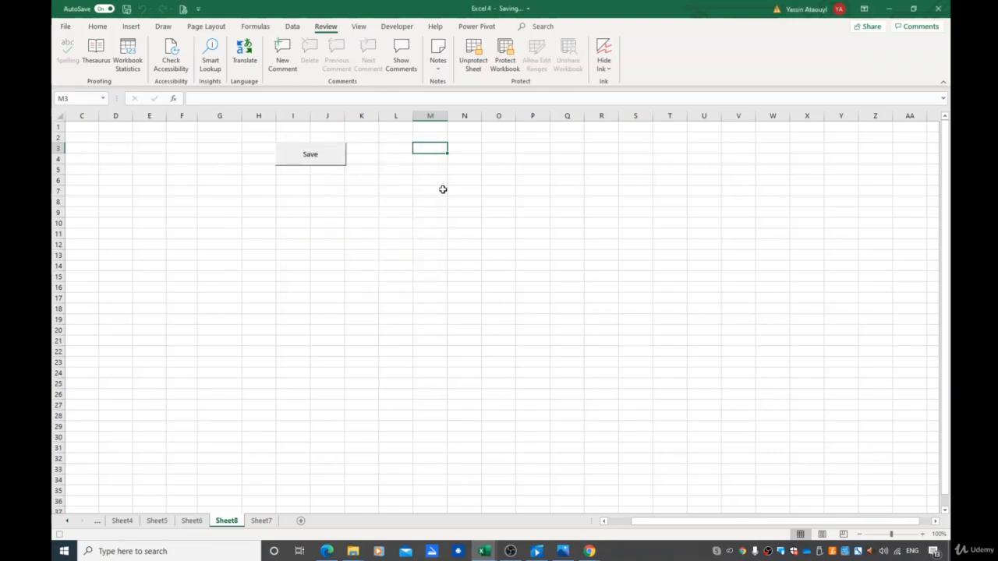
left_click(397, 28)
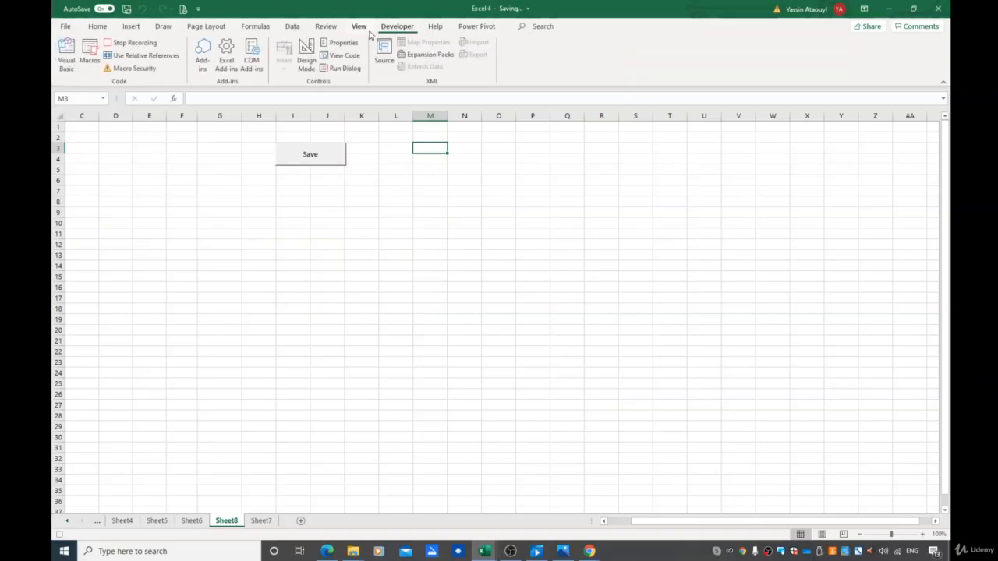
left_click(129, 44)
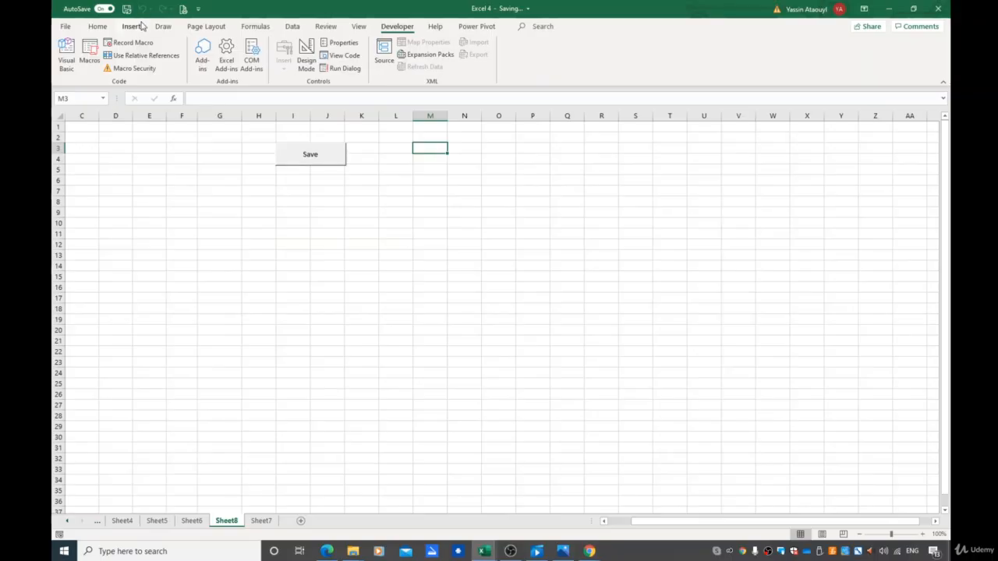
Try editing cell N7 on the protected sheet, dismiss the warning, and unprotect the sheet
left_click(327, 28)
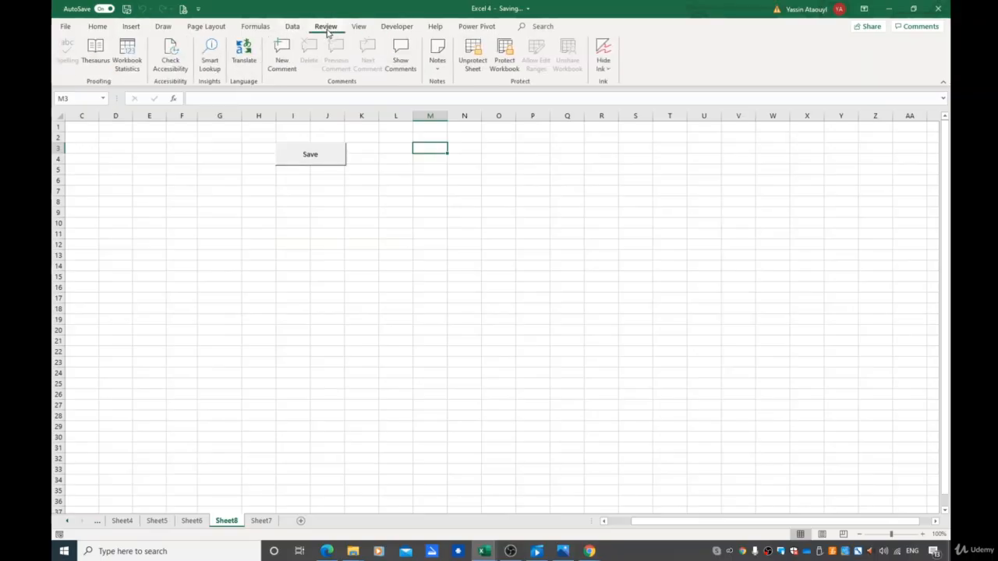
double_click(464, 192)
left_click(508, 305)
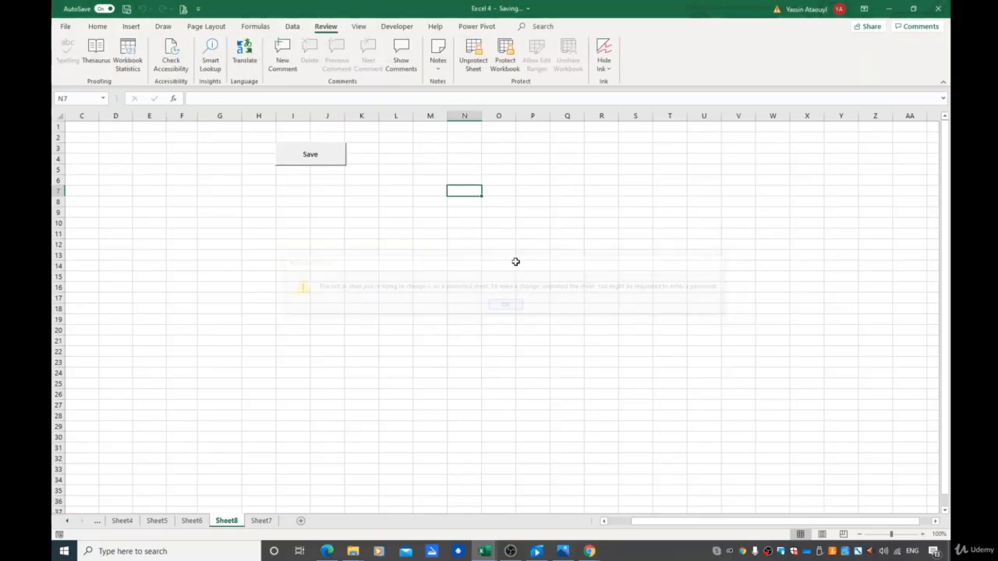
left_click(472, 58)
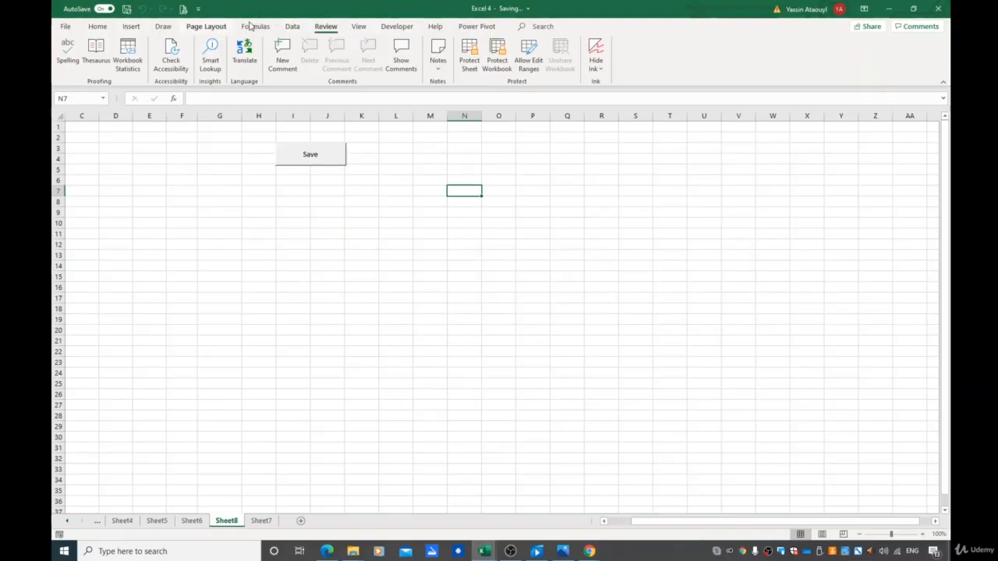
left_click(399, 26)
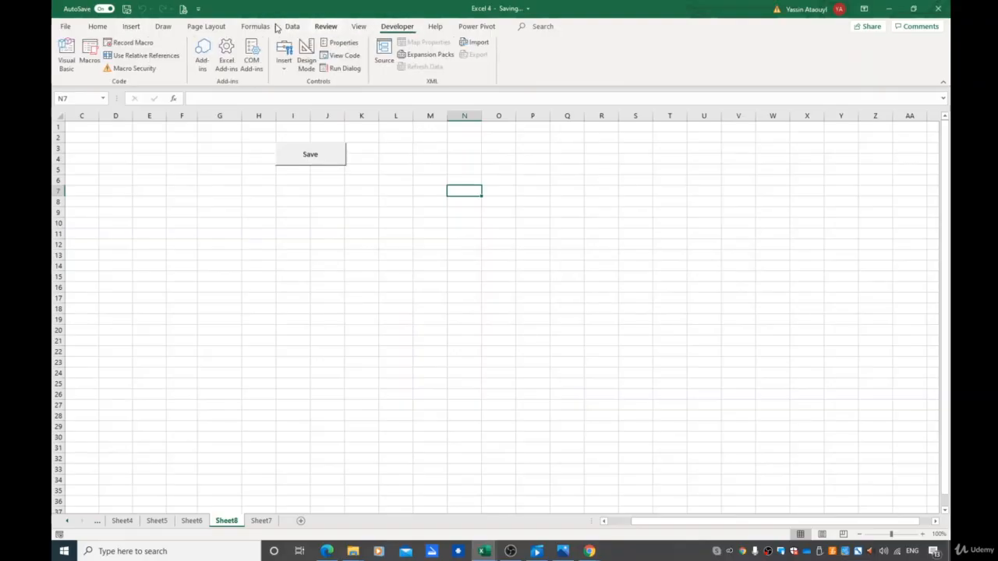
left_click(326, 26)
left_click(293, 27)
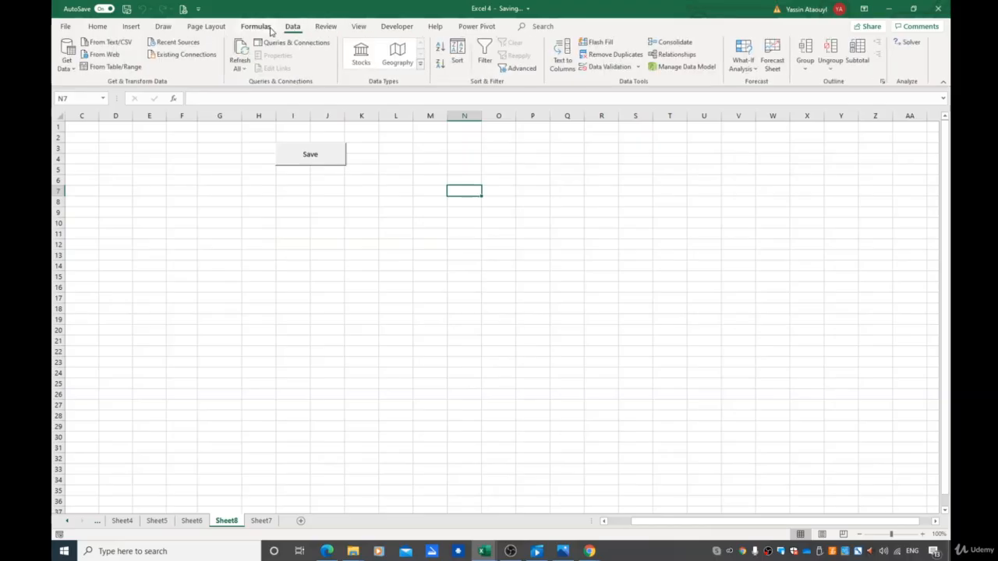
left_click(264, 28)
left_click(221, 27)
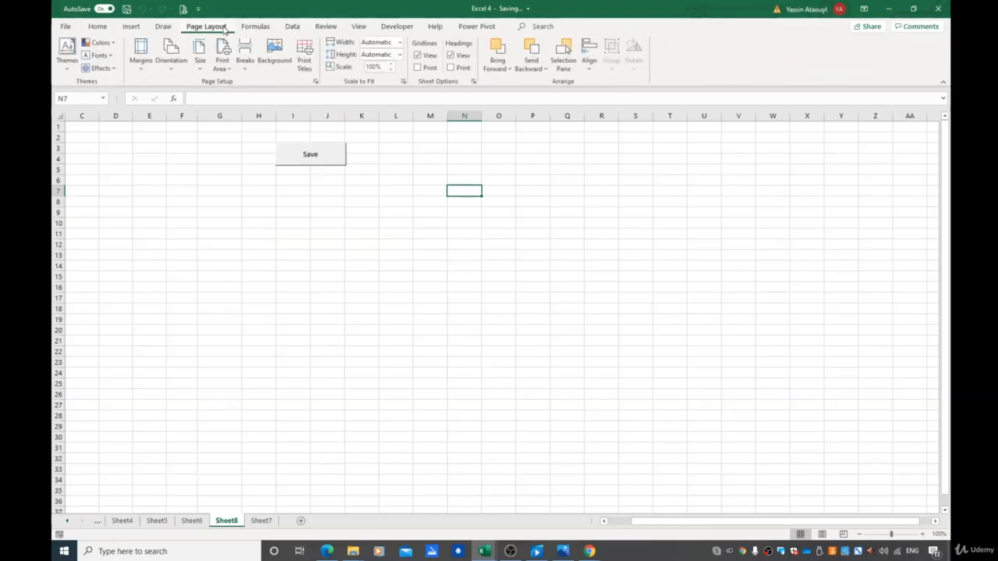
Draw a form-control button beside the Save button and assign the Protection macro to it
left_click(412, 28)
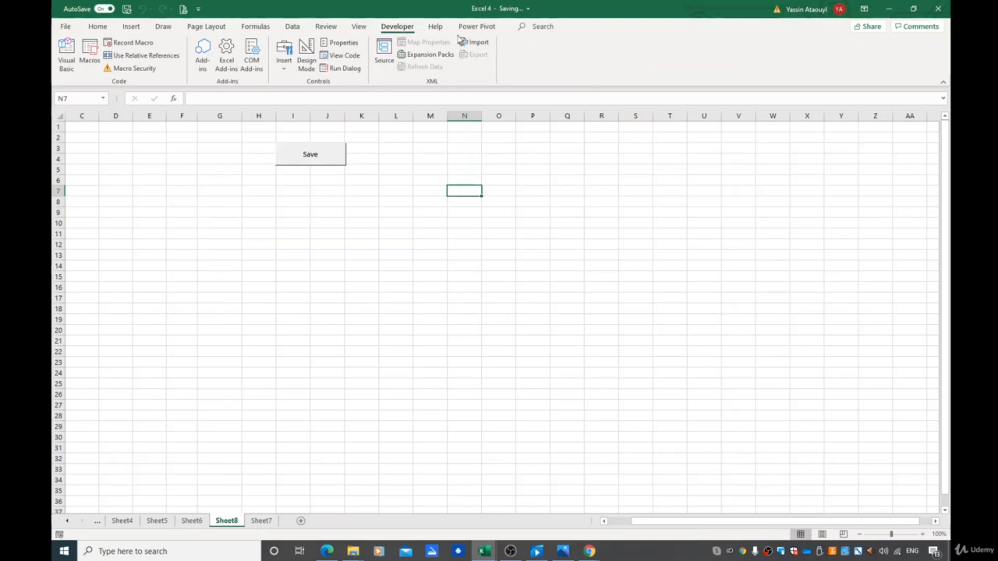
left_click(281, 69)
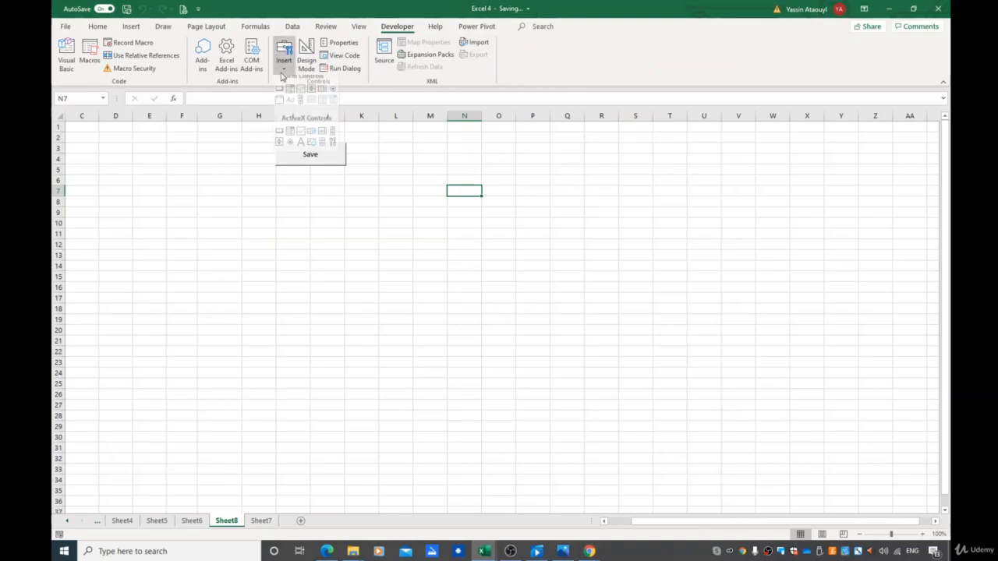
left_click(279, 96)
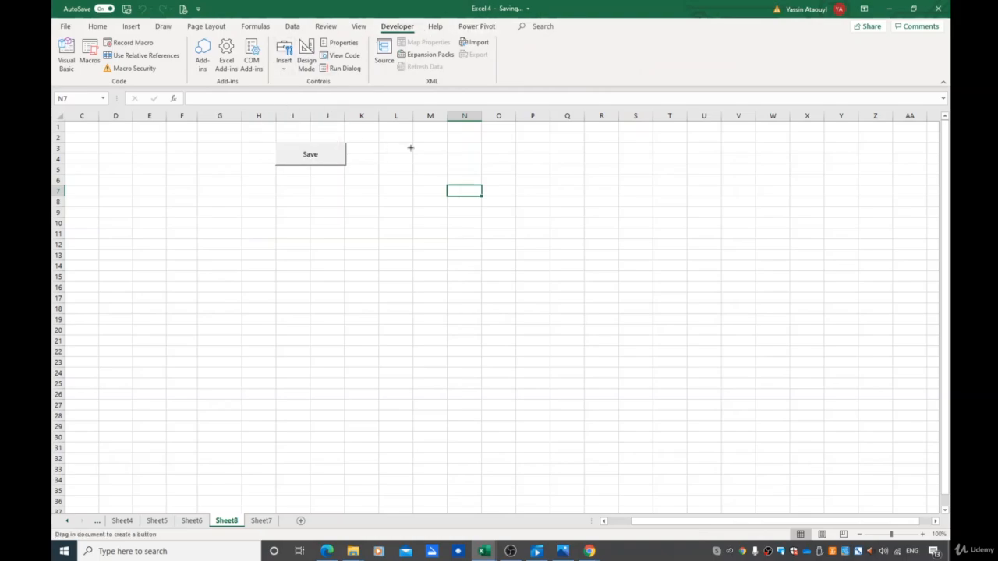
left_click_drag(413, 144, 481, 163)
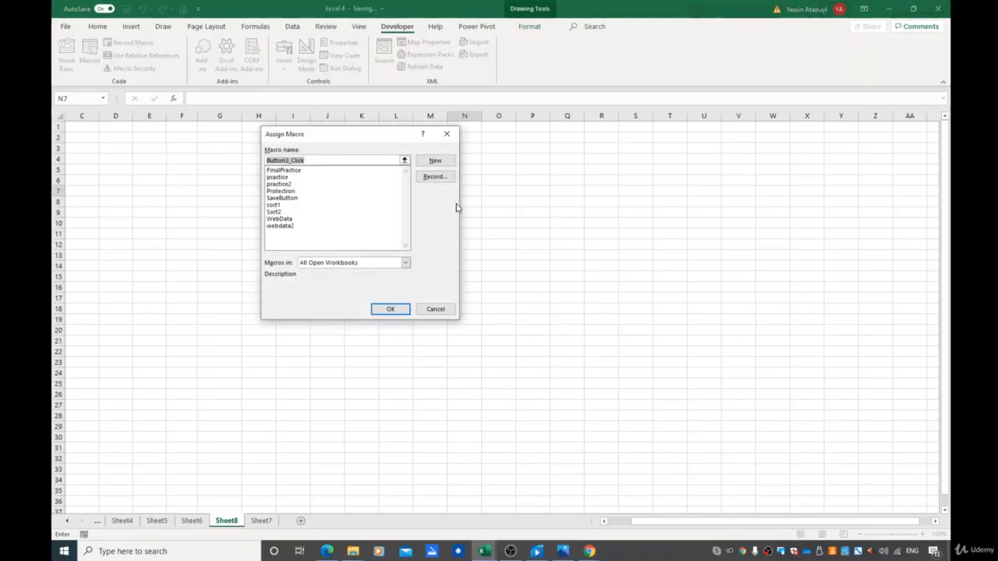
left_click(294, 192)
left_click(407, 307)
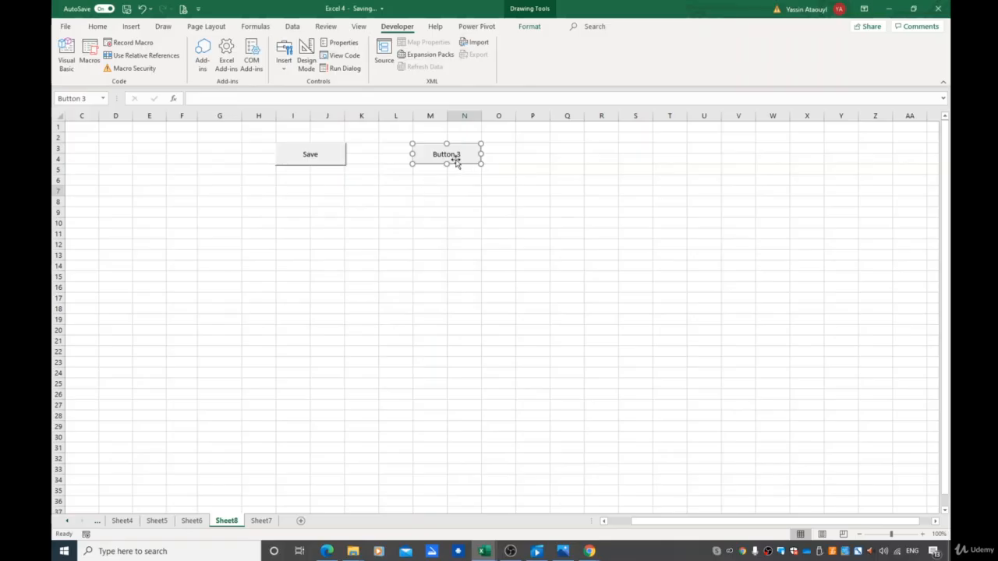
Rename the new button's label to Protection
left_click(450, 155)
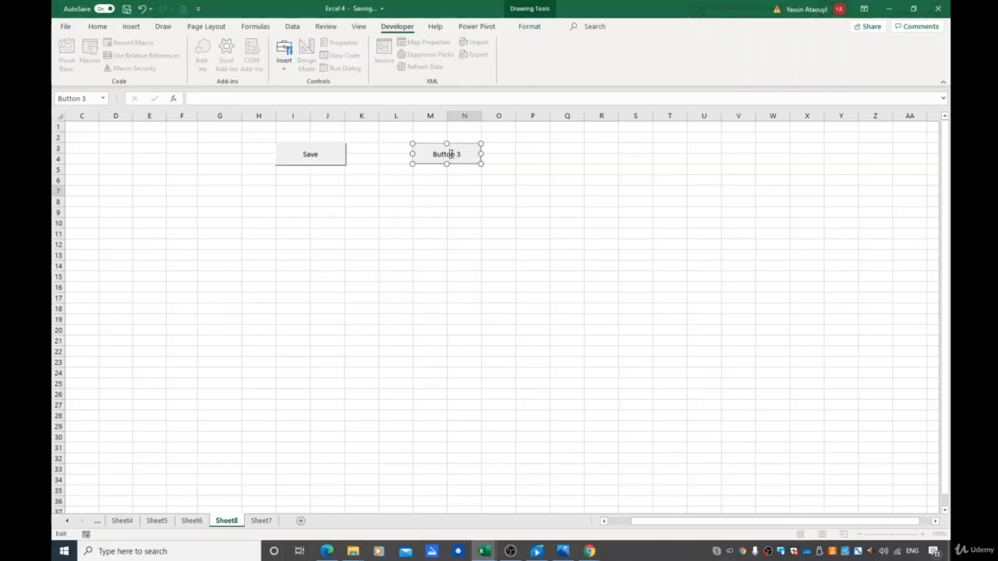
key("ctrl+a")
type("Protection")
left_click(539, 227)
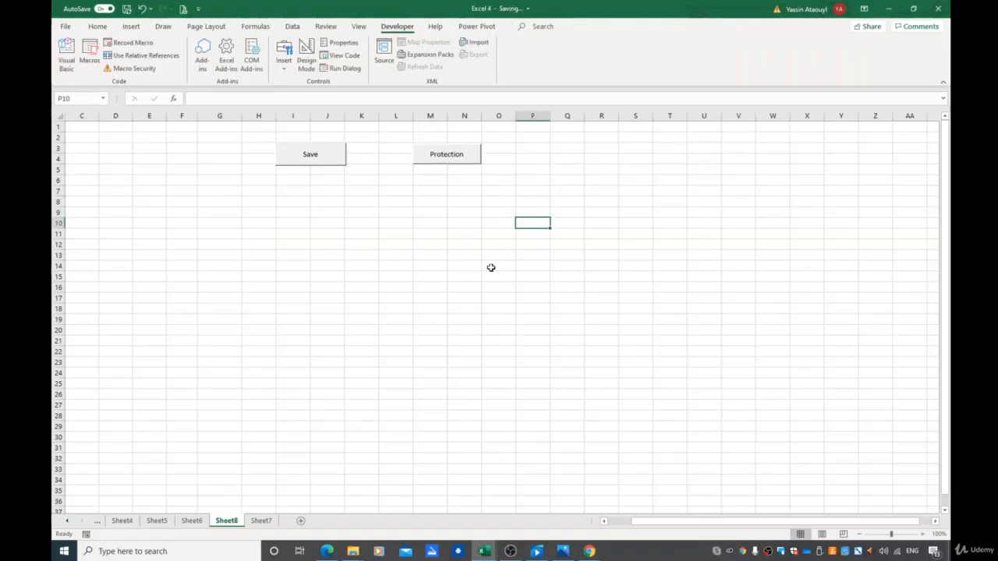
Run the Protection button and test it by trying to edit cells N14 and N12, dismissing each warning
left_click(446, 155)
double_click(458, 265)
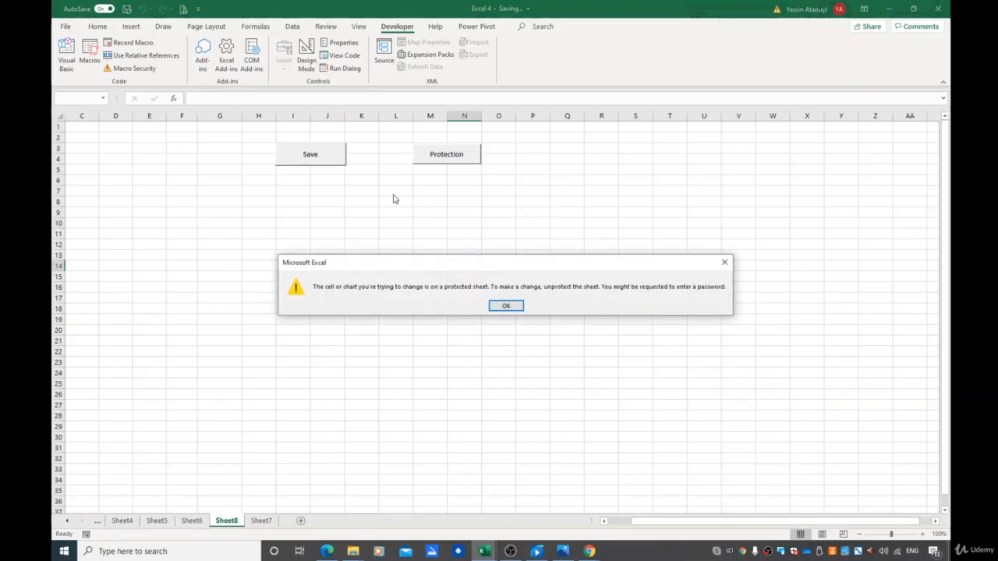
left_click(517, 306)
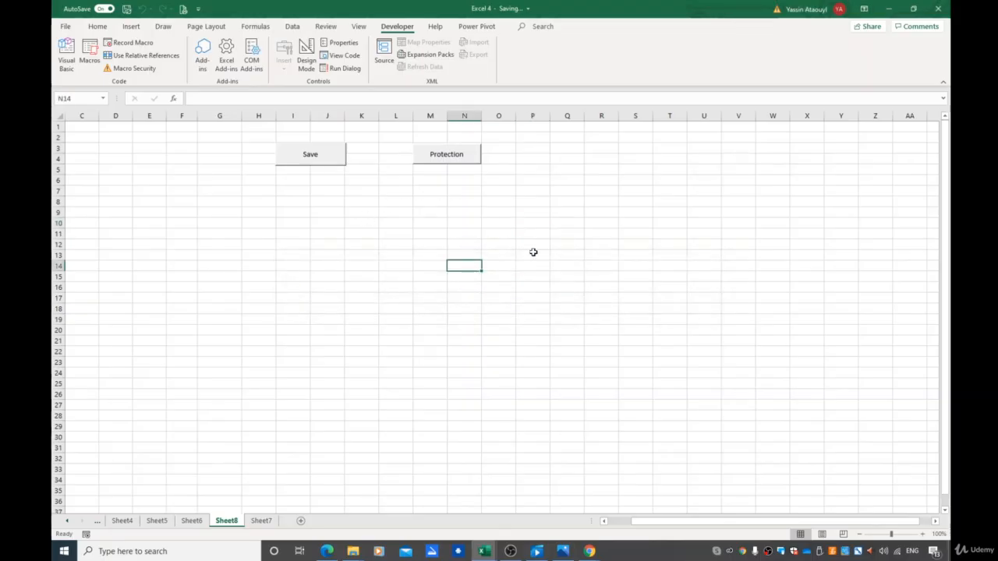
left_click(442, 161)
left_click(462, 244)
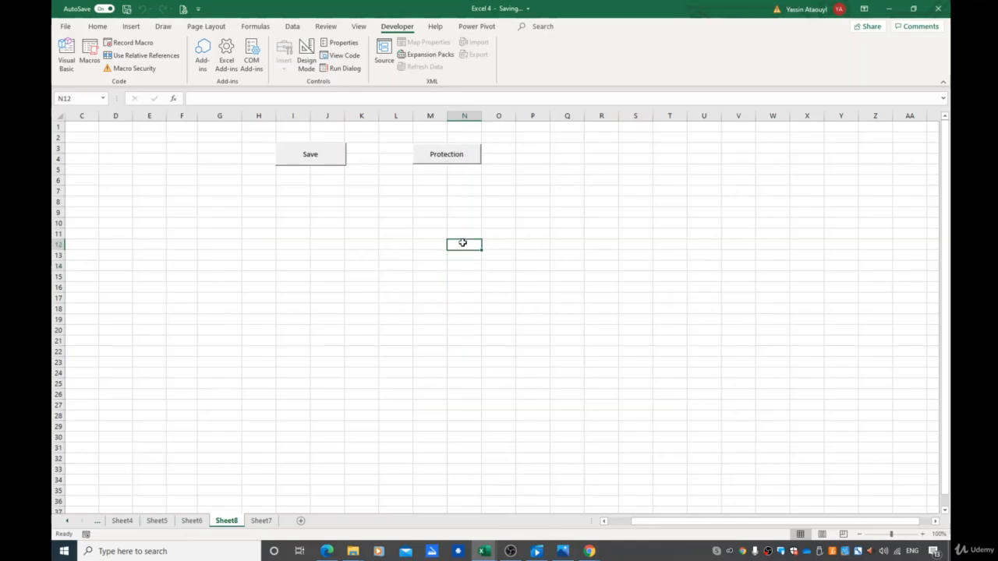
double_click(462, 243)
left_click(506, 306)
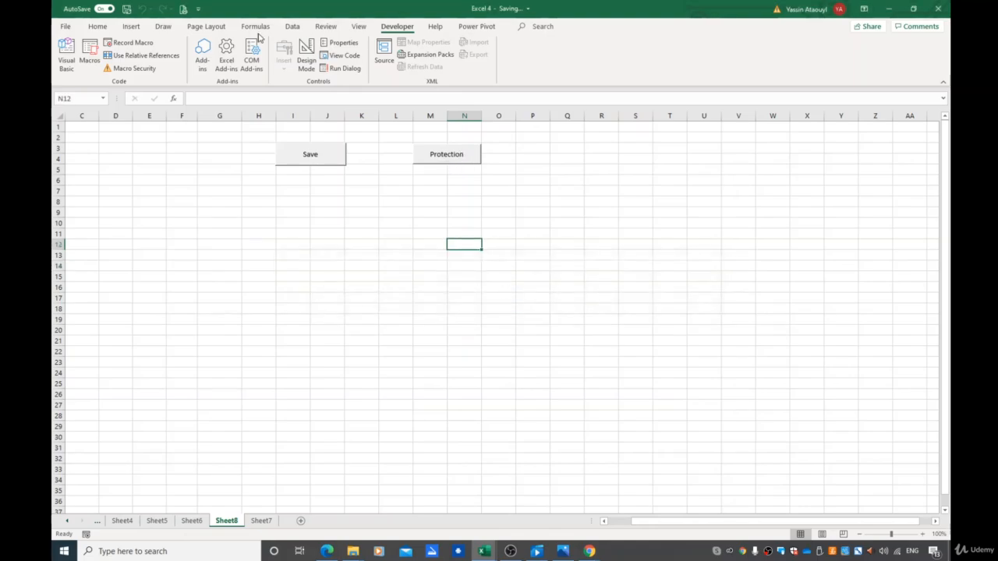
Unprotect the sheet and protect it again with the Protection button
left_click(132, 30)
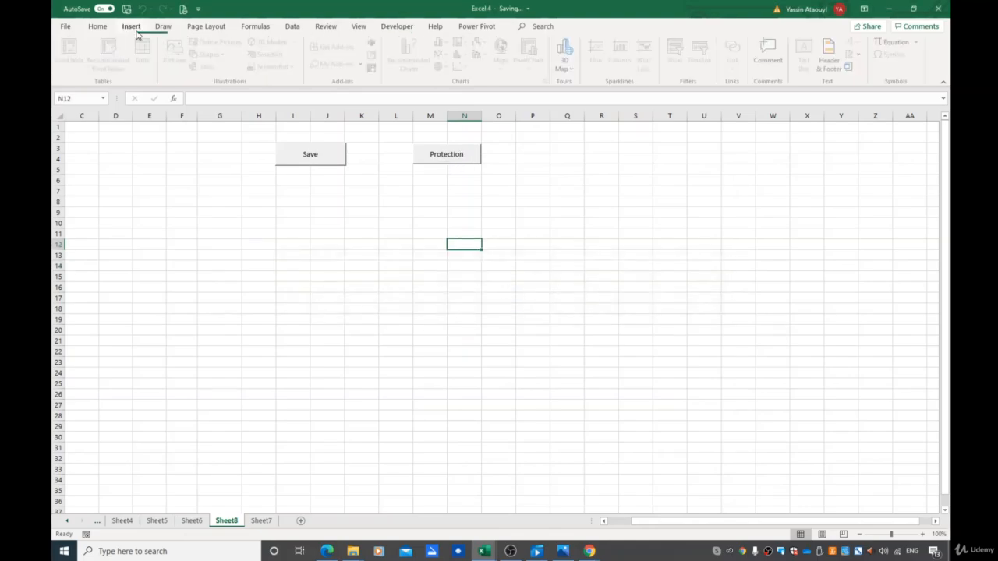
left_click(293, 28)
left_click(401, 28)
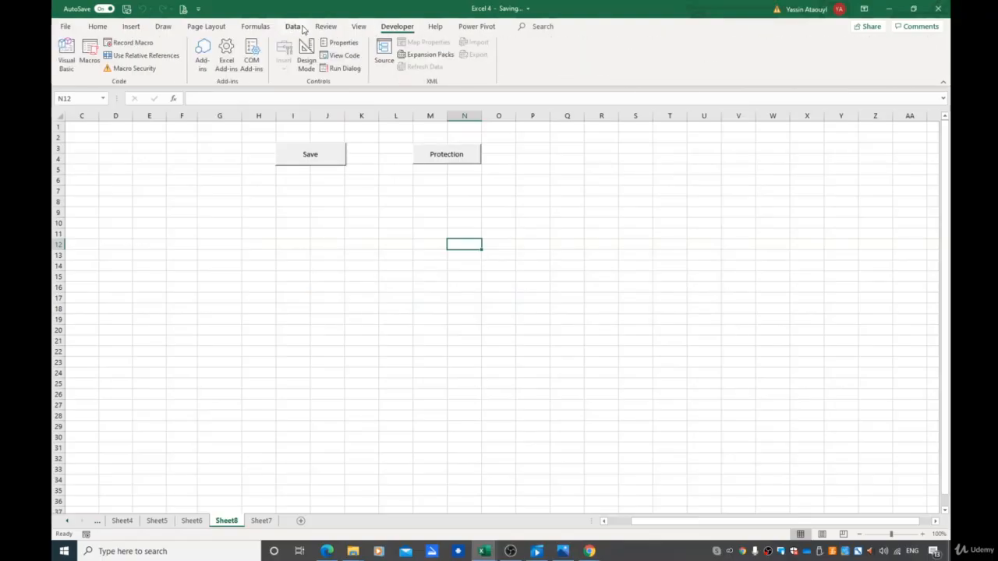
left_click(328, 27)
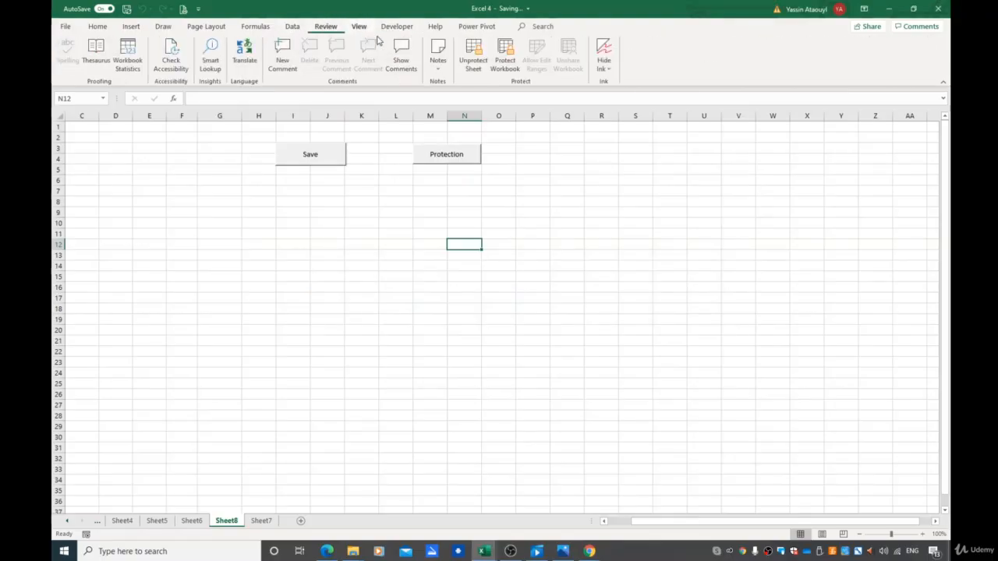
left_click(473, 56)
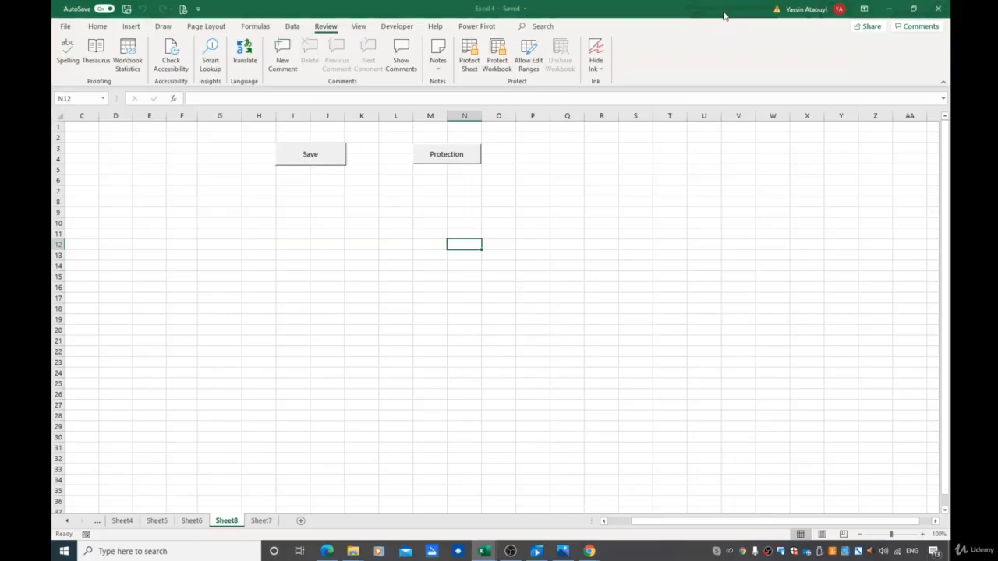
left_click(459, 161)
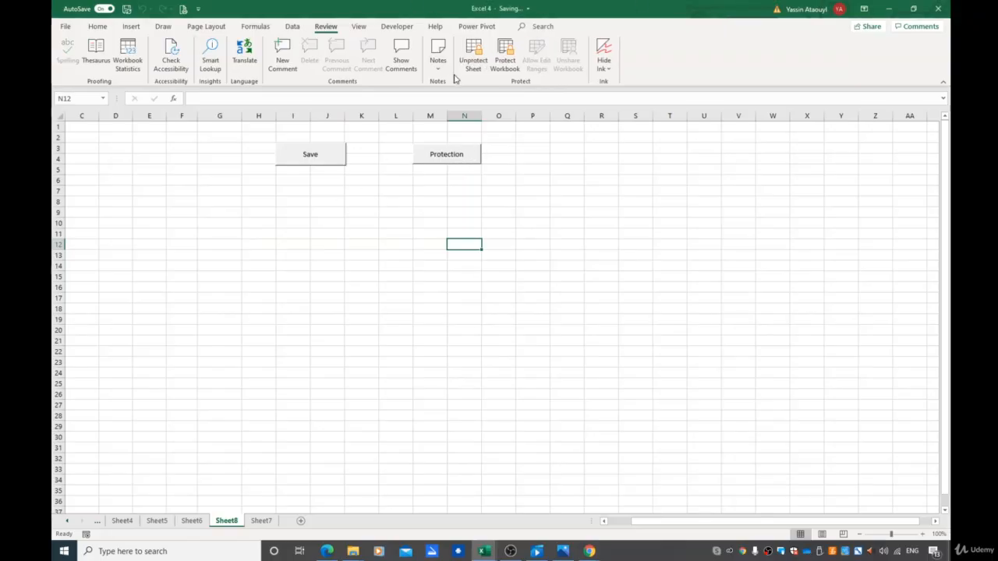
Start recording a new macro whose name begins with U, stored in this workbook
left_click(397, 25)
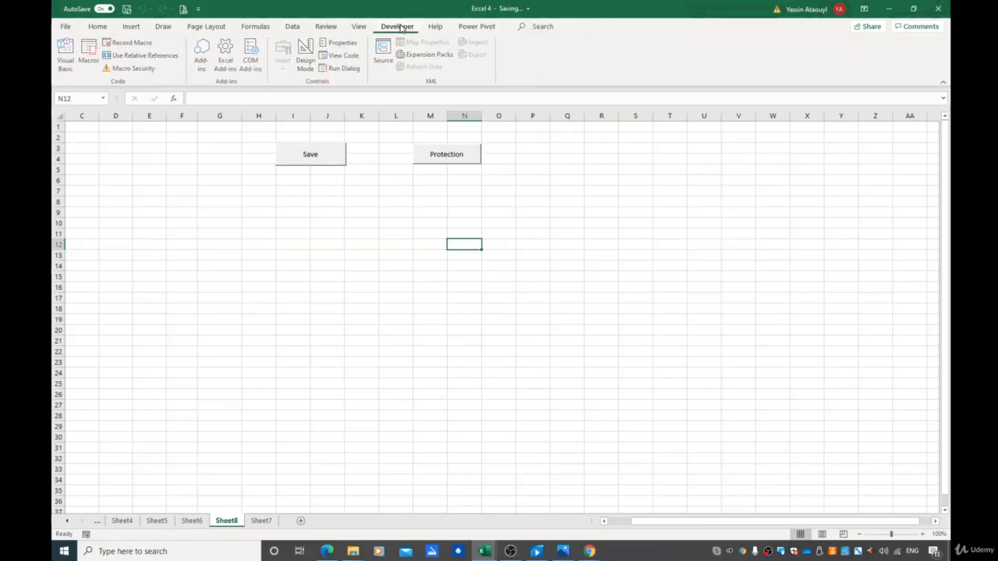
left_click(148, 47)
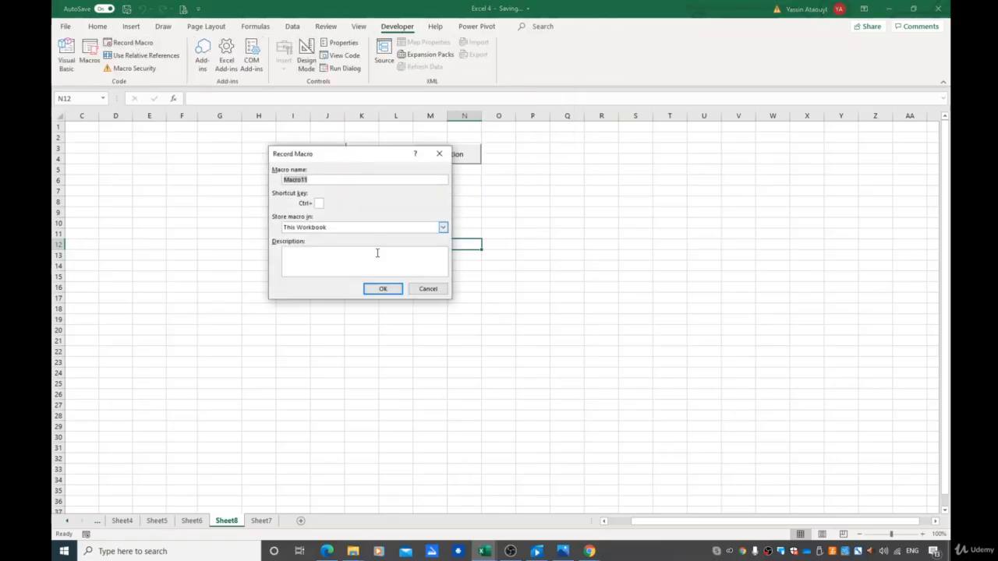
type("Unprotect")
left_click(382, 289)
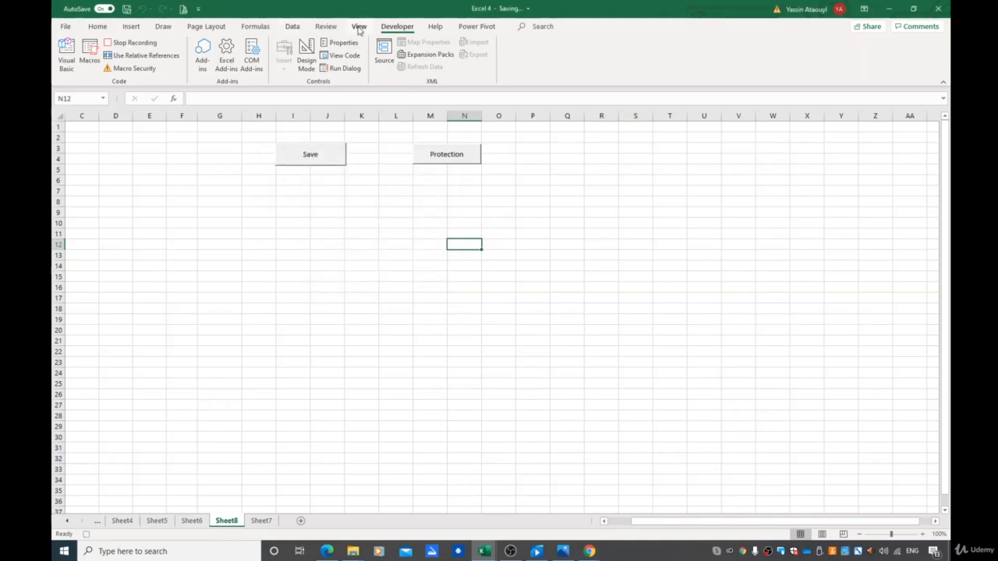
Unprotect the sheet while recording and stop recording the macro
left_click(326, 27)
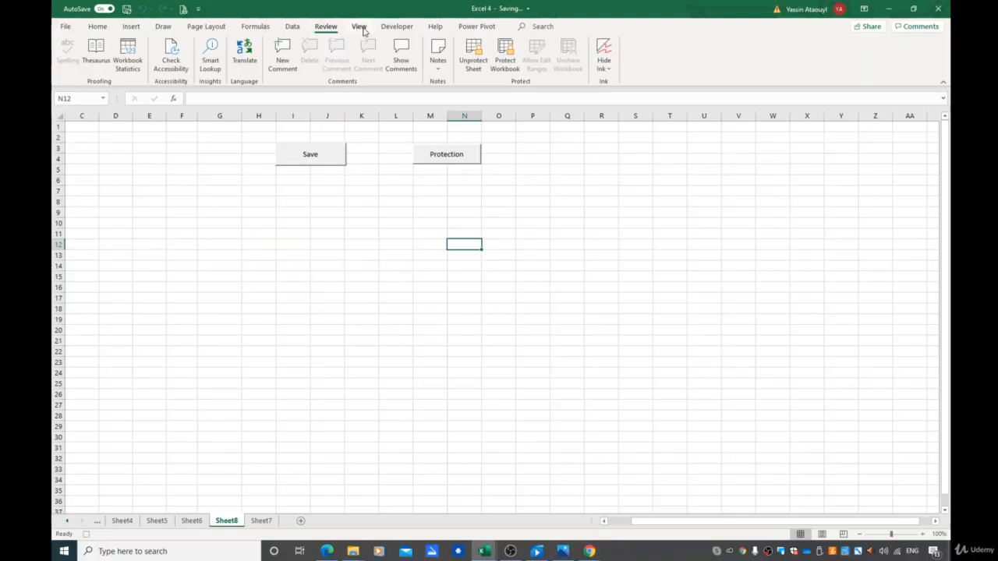
left_click(471, 59)
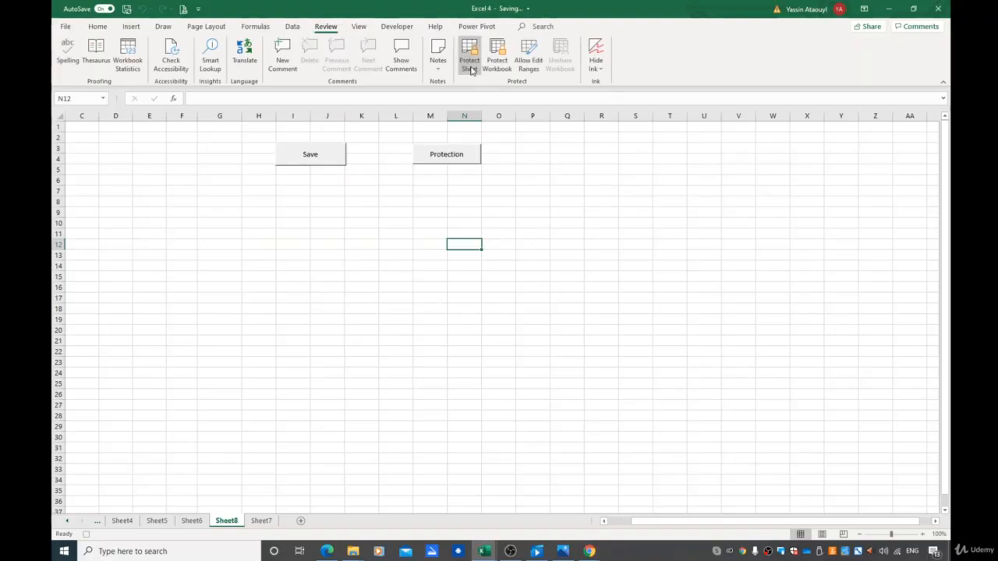
left_click(393, 30)
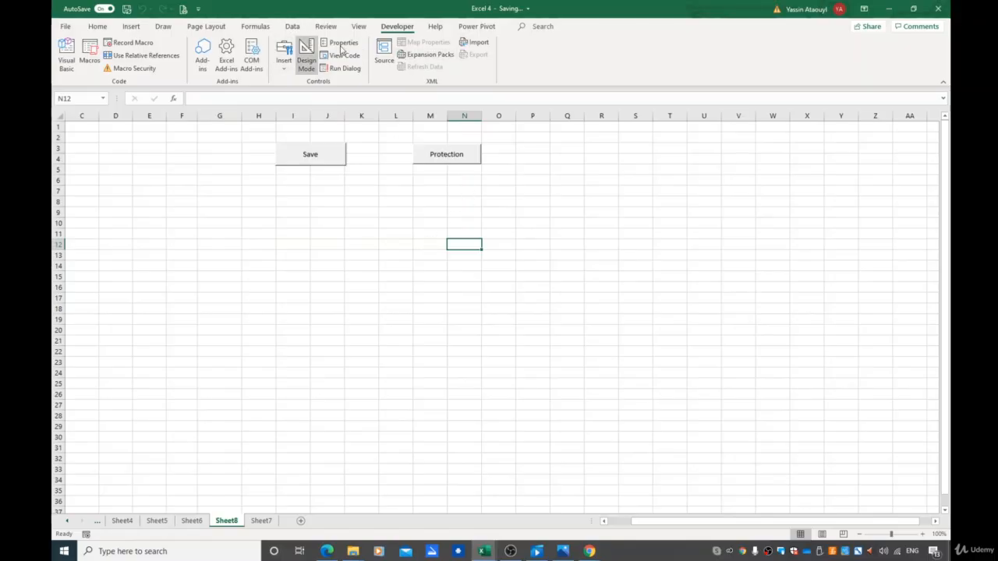
left_click(326, 26)
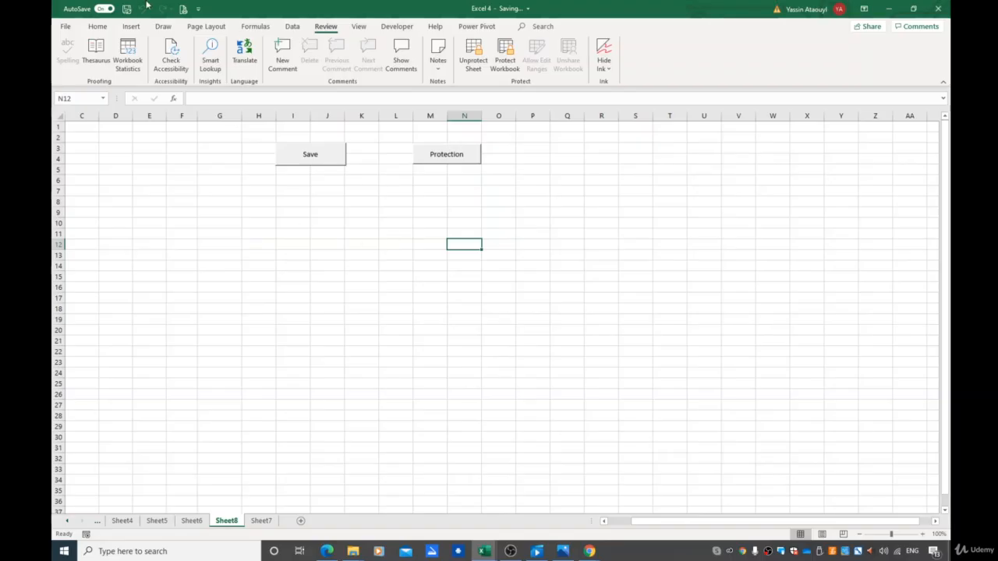
Run the Unprotect macro from the Macros dialog
left_click(399, 26)
left_click(94, 52)
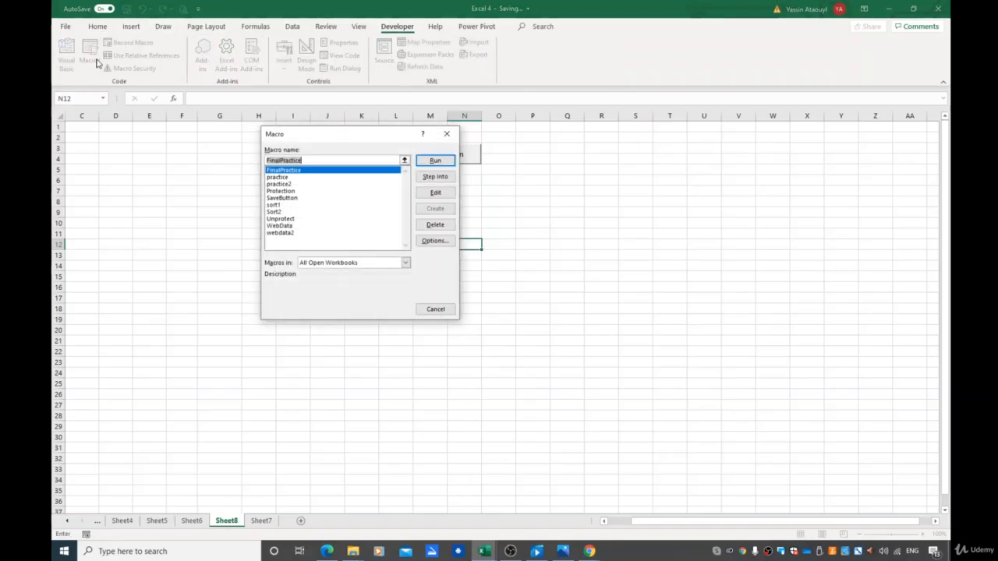
left_click(296, 219)
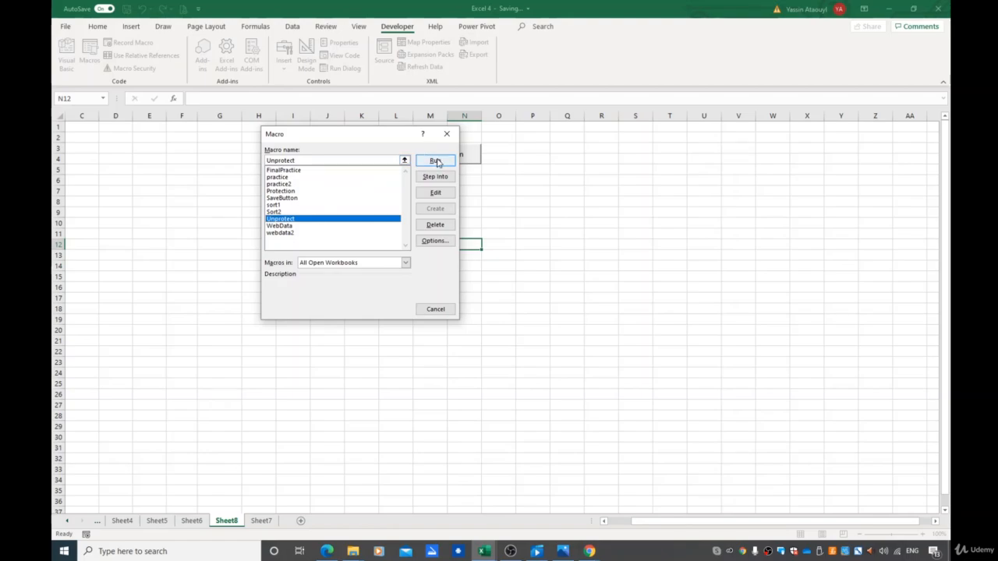
left_click(434, 161)
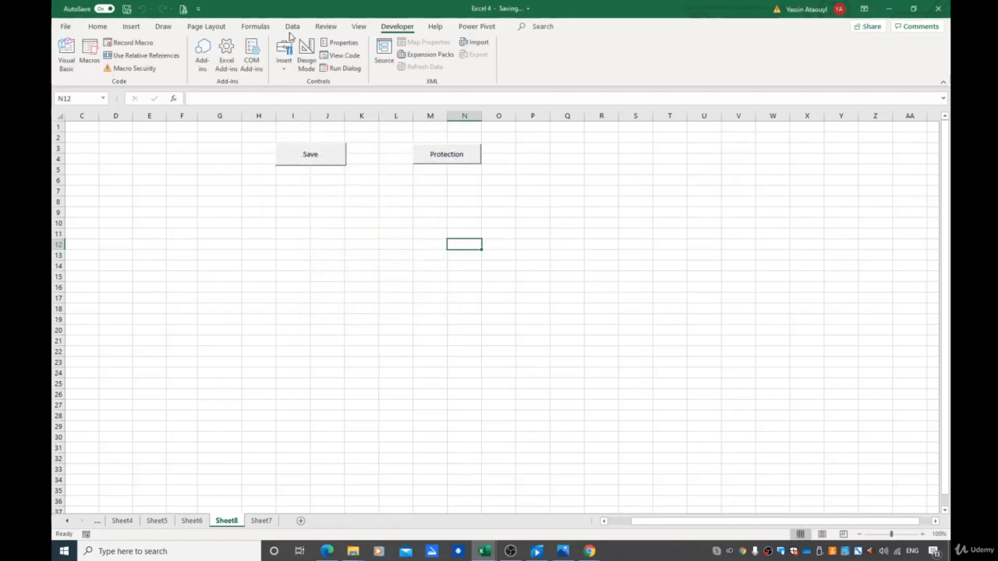
Draw a new form-control button around cells P3:Q4 and assign it the Unprotect macro
left_click(325, 27)
scroll(413, 247, "left", 2)
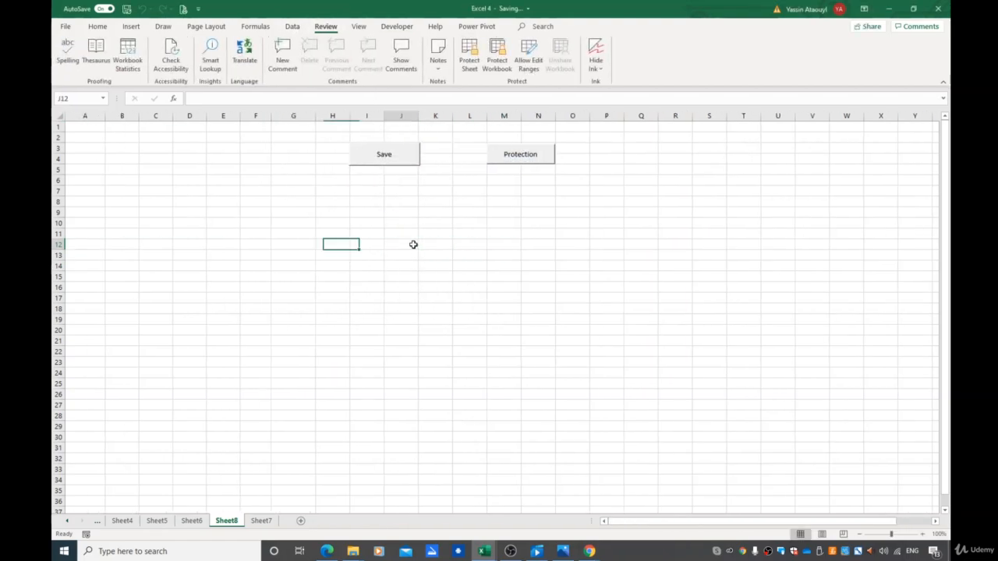
left_click(412, 245)
left_click(503, 233)
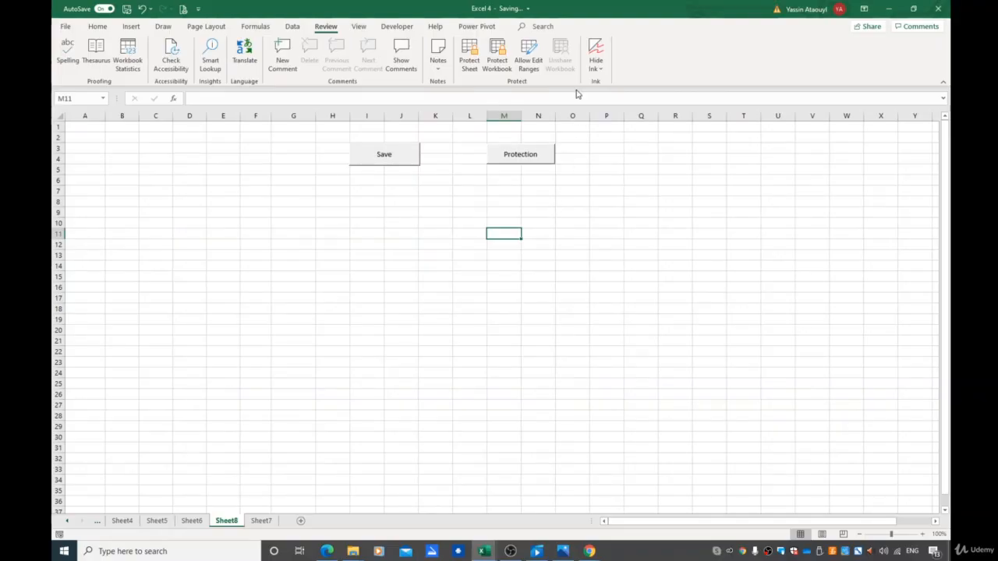
left_click(611, 150)
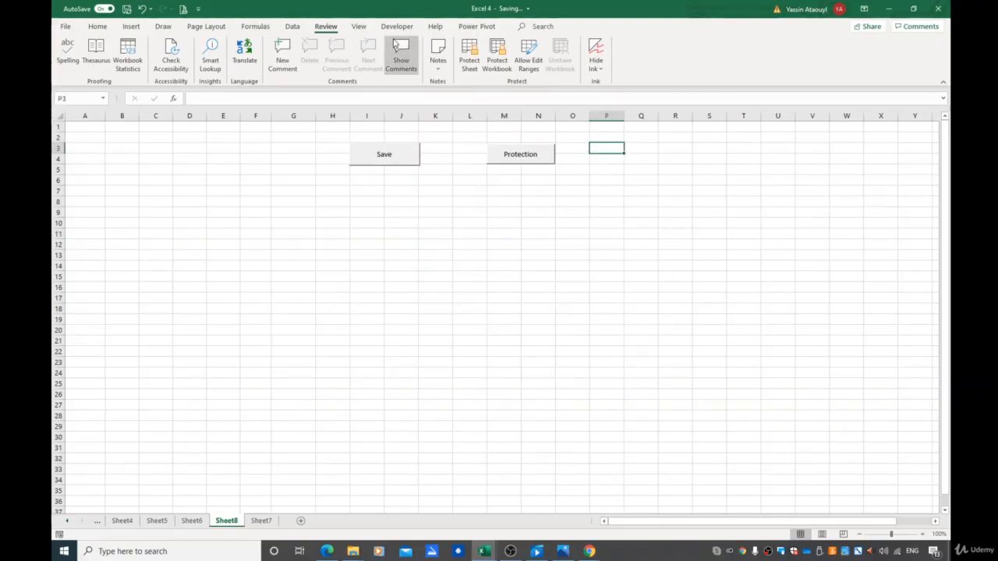
left_click(402, 28)
left_click(284, 53)
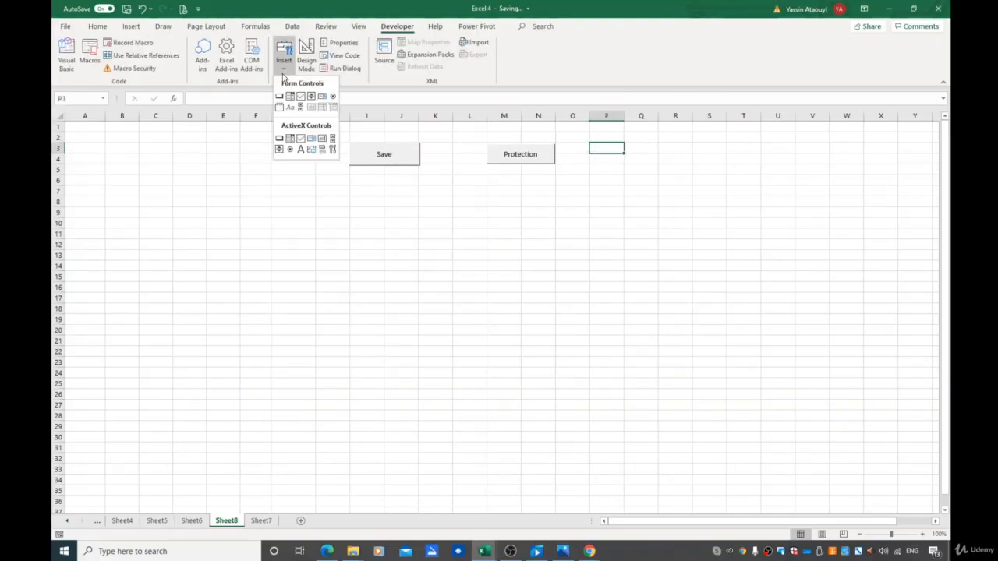
left_click(279, 97)
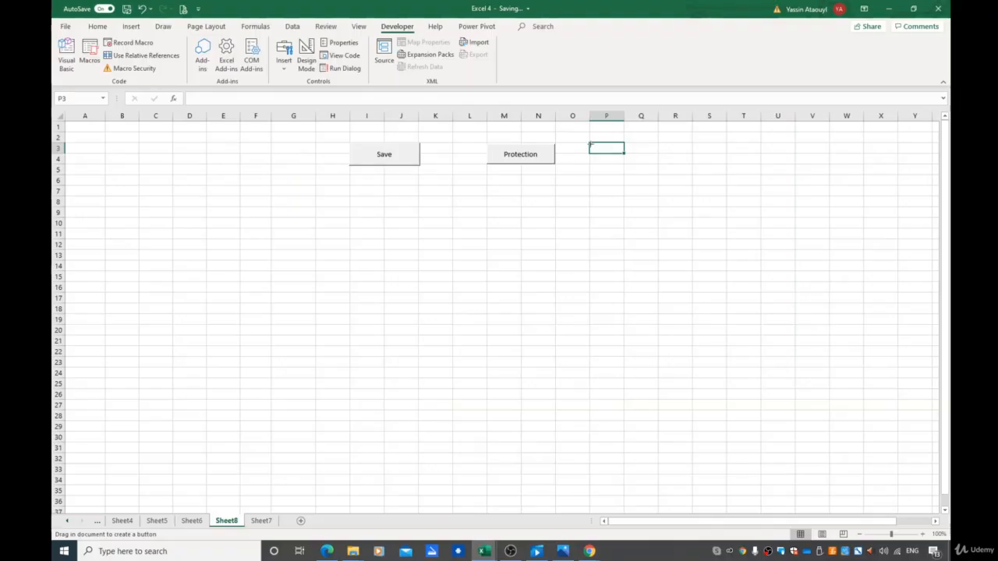
left_click_drag(625, 145, 695, 167)
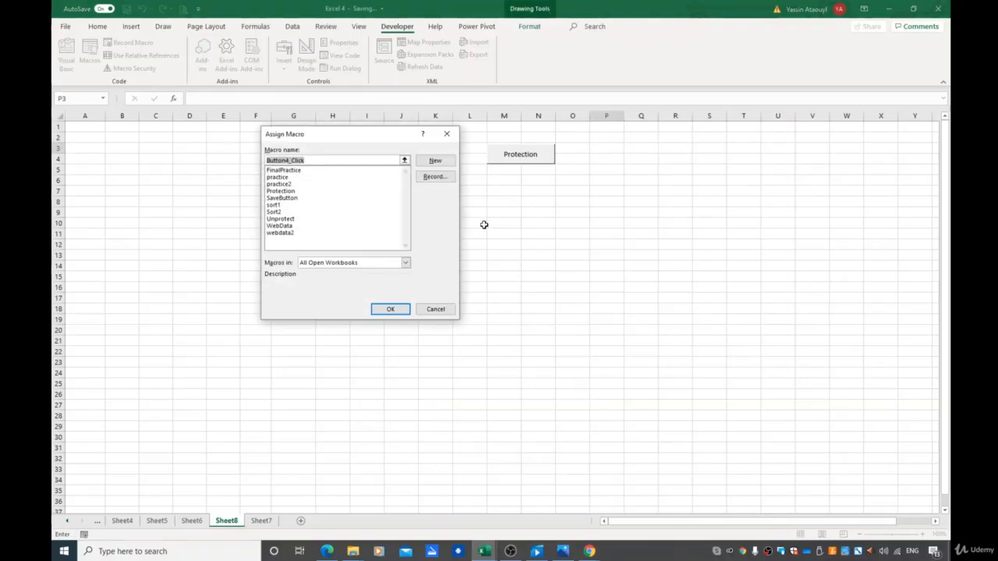
left_click(278, 219)
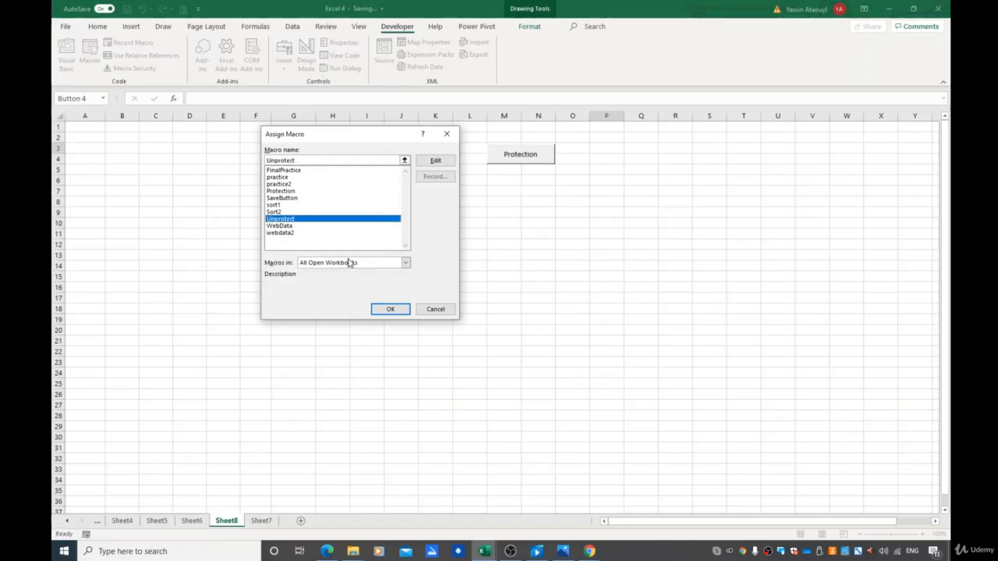
left_click(390, 309)
Rename the new button's caption to Unprotect
left_click(648, 155)
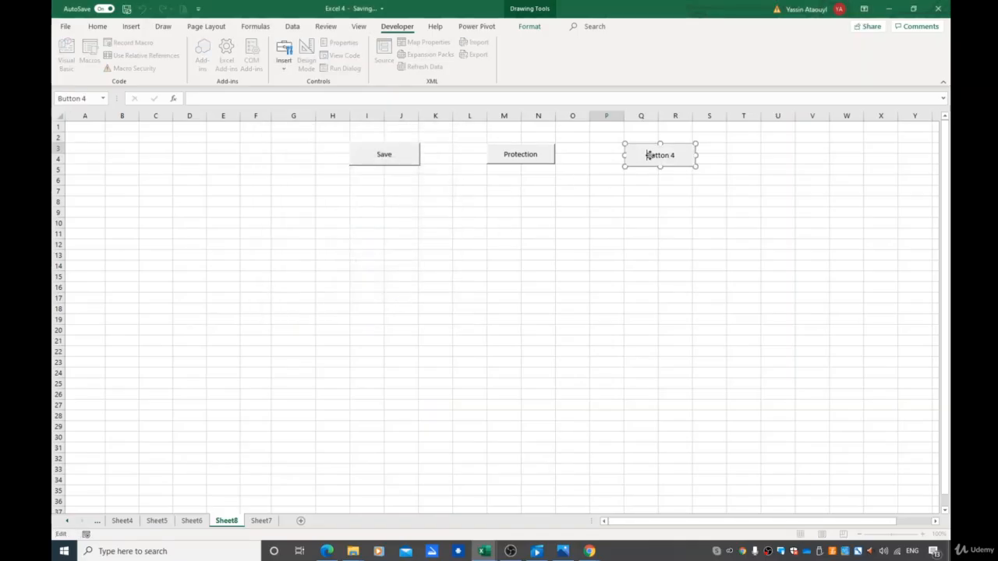
left_click_drag(675, 155, 643, 155)
key("BackSpace")
type("Unprotect")
left_click(667, 203)
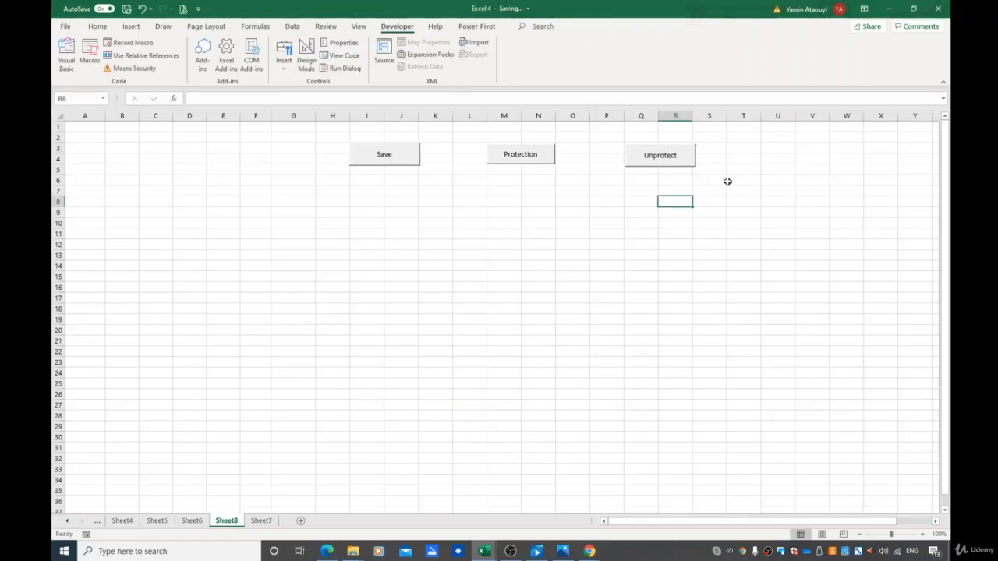
Protect the sheet with the Protection button and test it by trying to edit cell N11, dismissing the warning
left_click(326, 27)
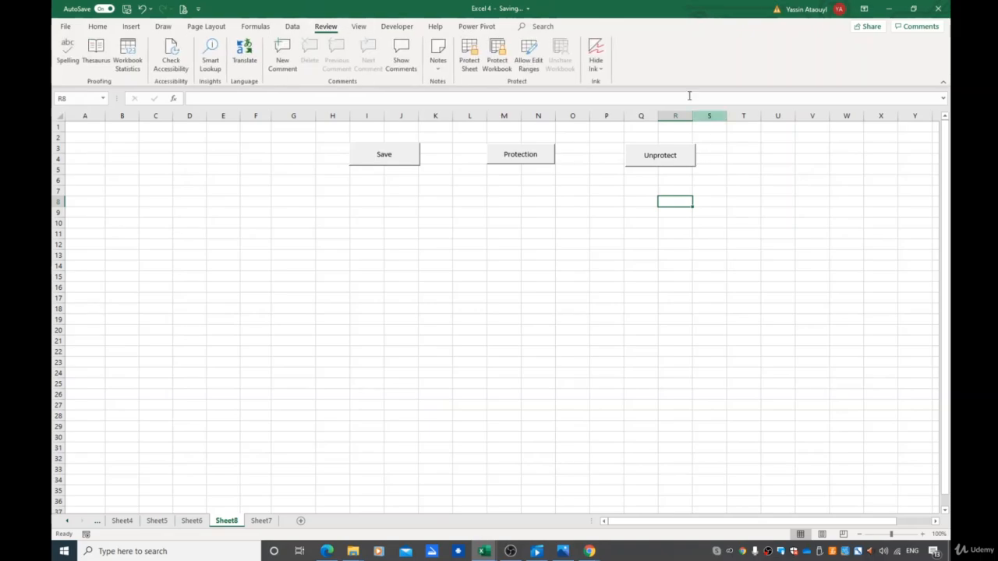
left_click(523, 160)
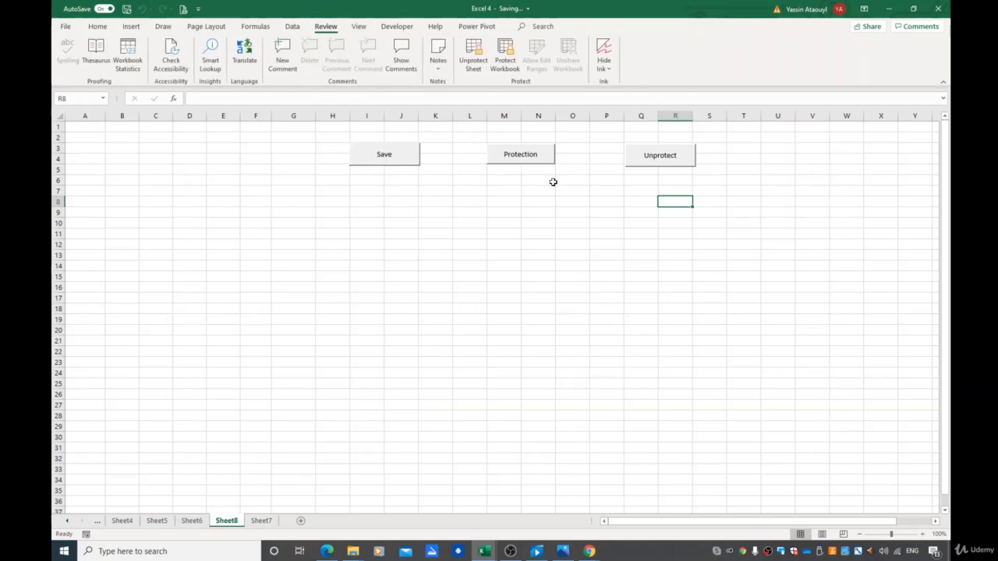
left_click(540, 215)
double_click(530, 230)
double_click(535, 235)
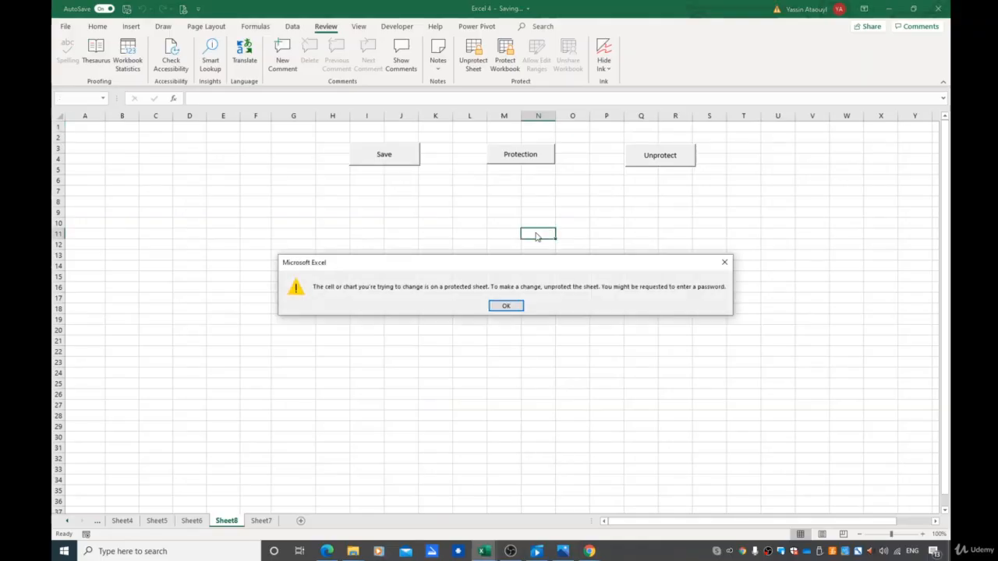
left_click(505, 306)
Unprotect the sheet with the new Unprotect button, select cell P11, and run the Save button
left_click(669, 159)
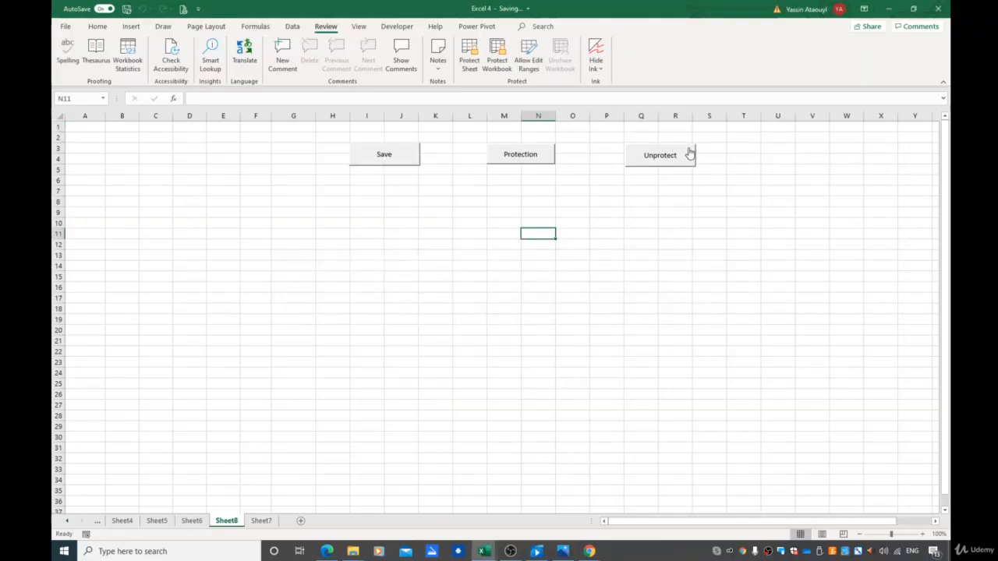
left_click(596, 234)
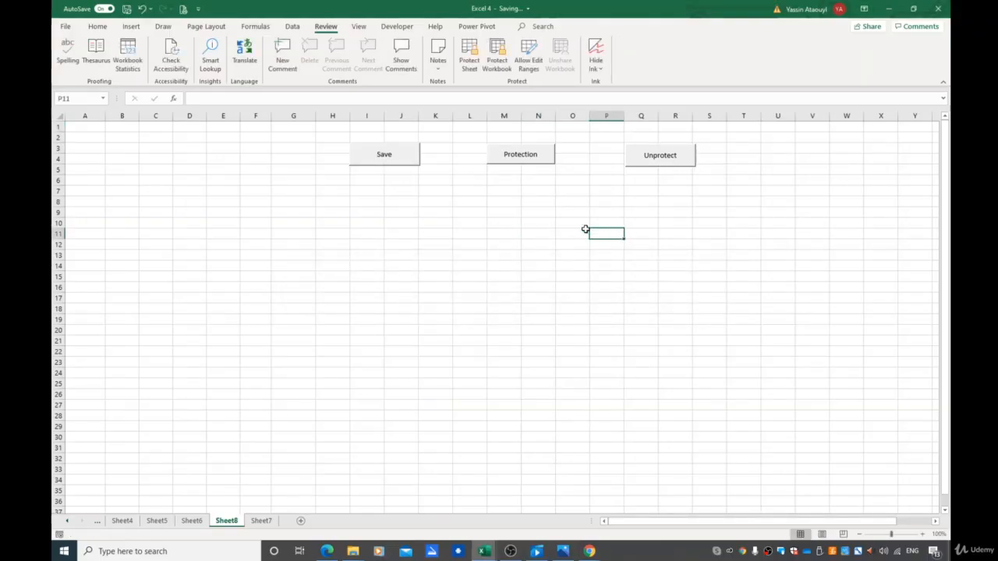
left_click(378, 153)
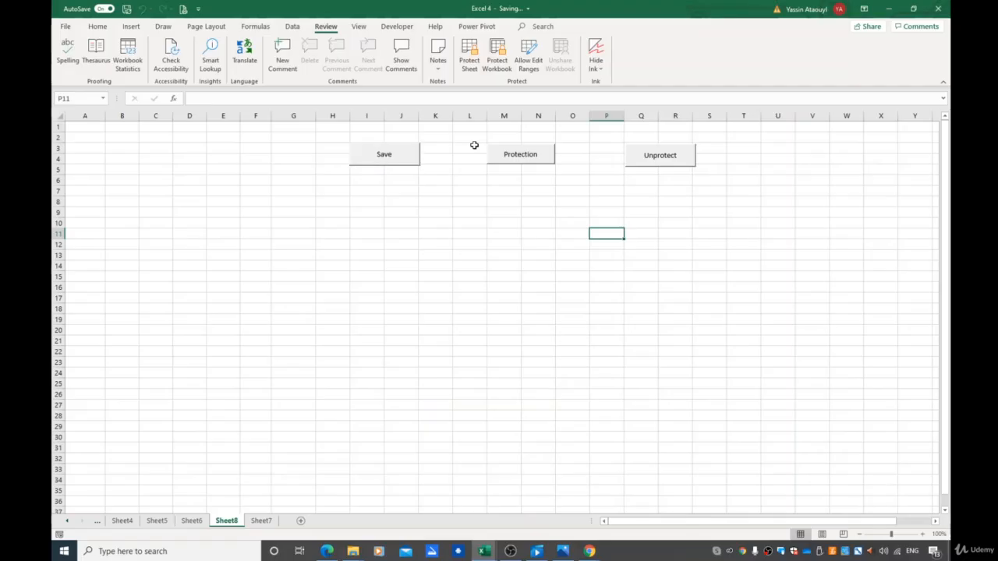